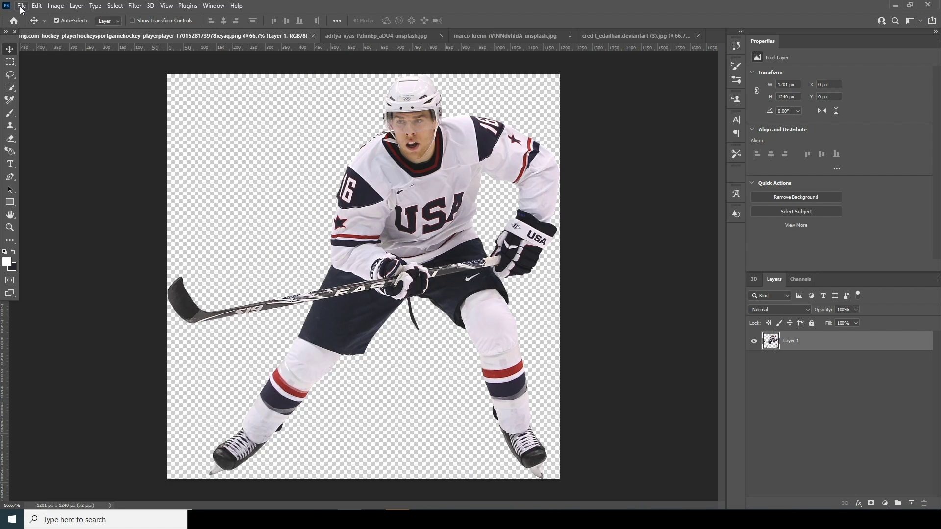
Create a new 11 x 11 inch document at 300 pixels/inch in RGB color with a white background
left_click(189, 184)
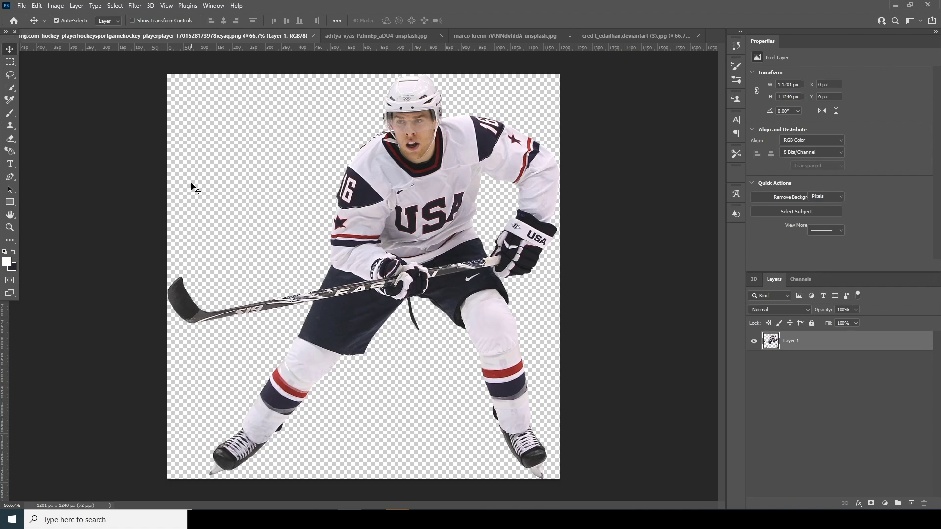
left_click(22, 6)
left_click(29, 16)
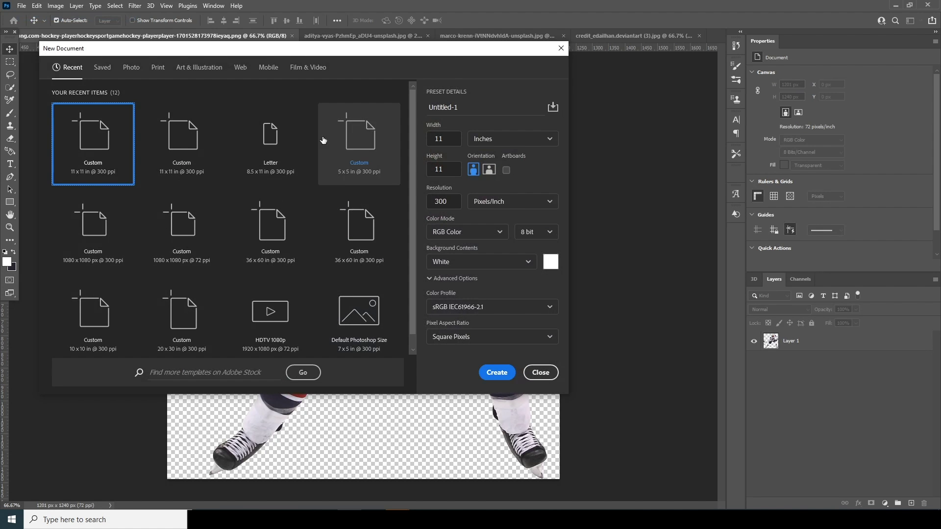
left_click_drag(448, 54, 408, 38)
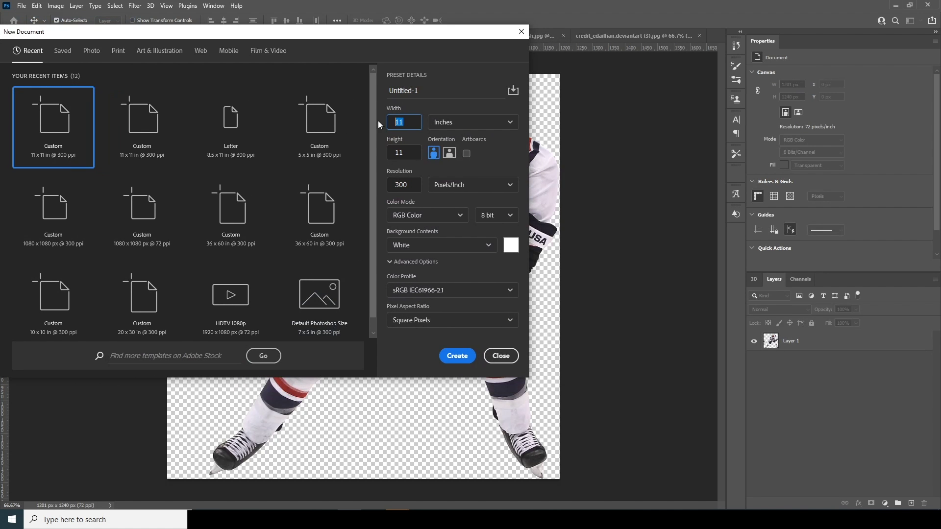
key("Tab")
key("Tab")
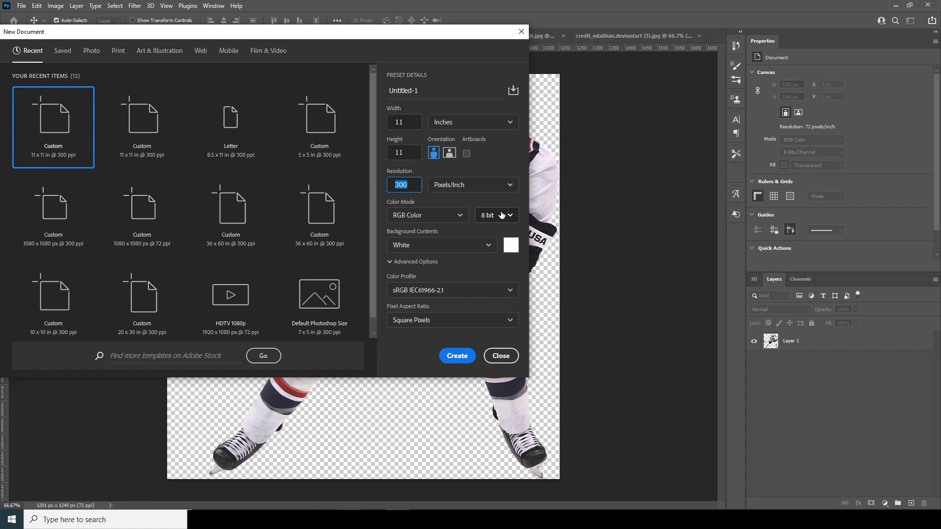
left_click(459, 356)
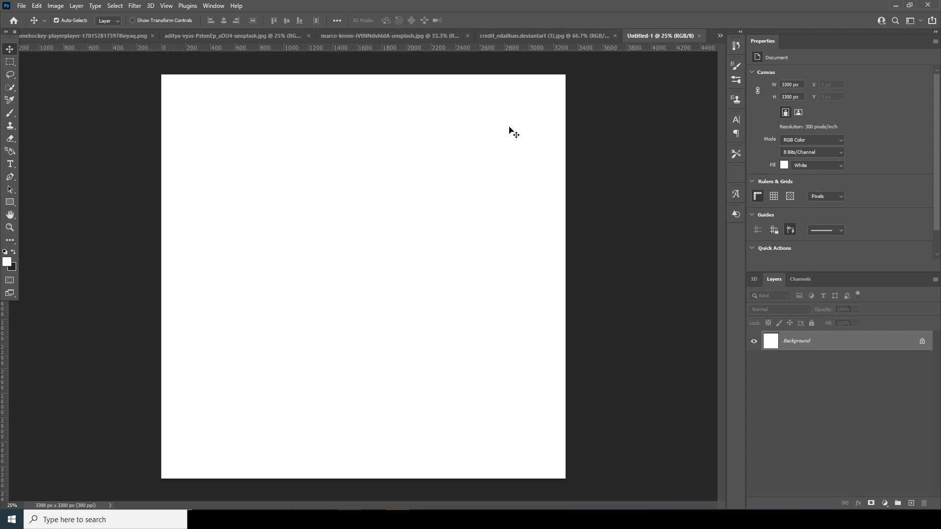
Add a Solid Color fill layer in dark gray #1e1e1e above the background
left_click(885, 504)
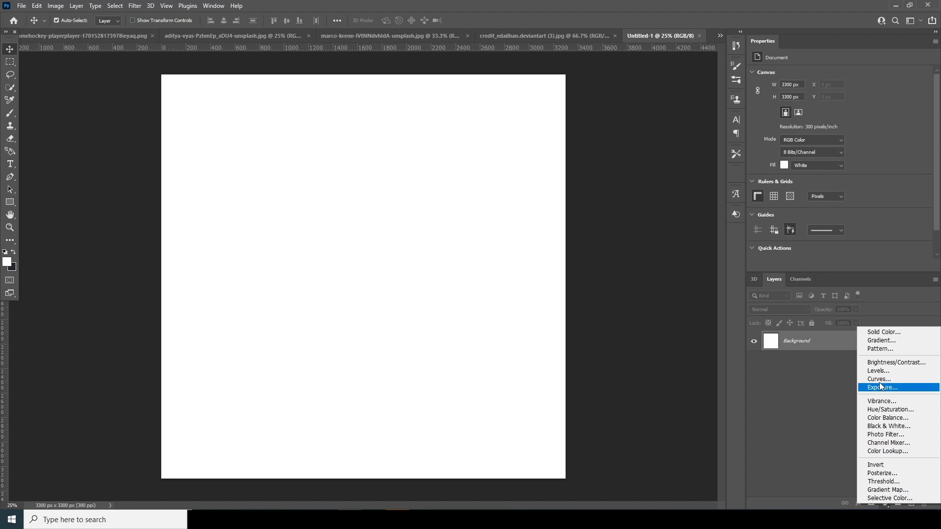
left_click(877, 331)
left_click_drag(545, 335, 531, 352)
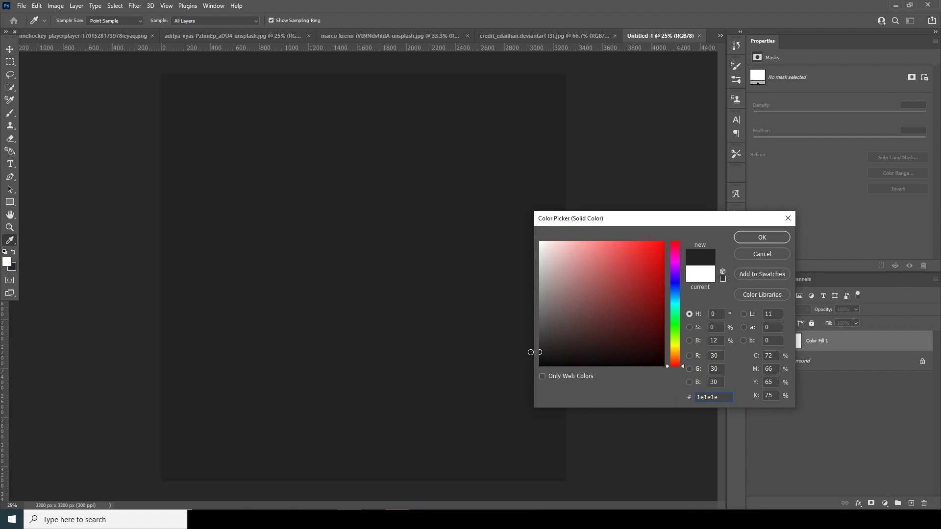
left_click(769, 237)
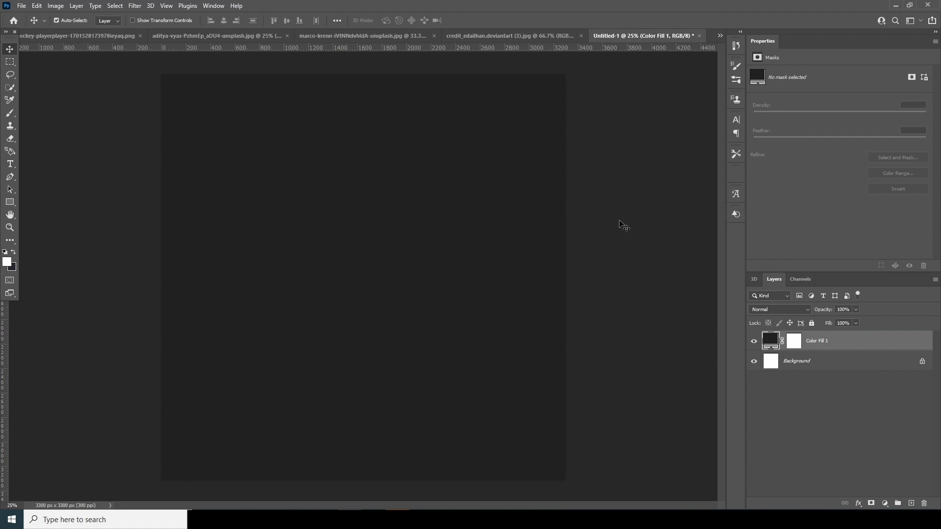
Copy the hockey player cutout into the center of the new document and convert its layer to a smart object
left_click(113, 35)
left_click_drag(392, 213, 672, 37)
left_click_drag(400, 265, 367, 258)
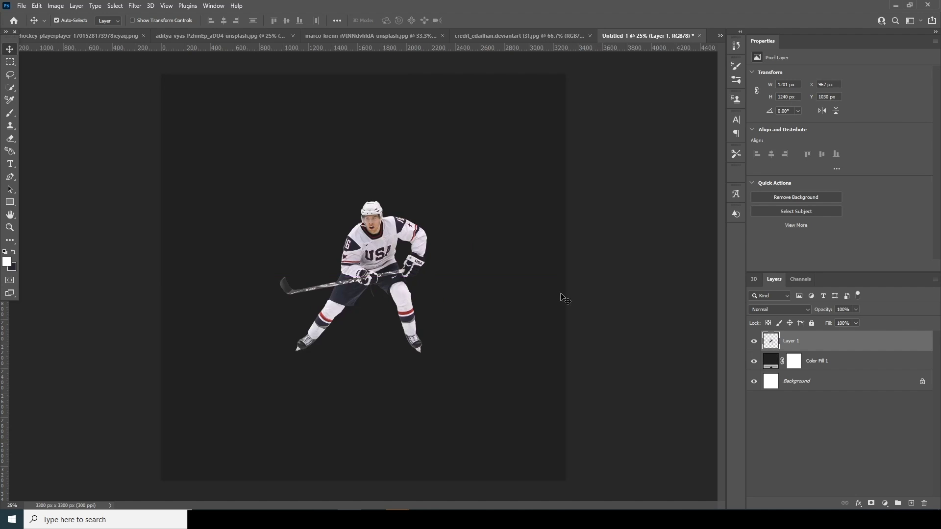
right_click(821, 341)
left_click(743, 232)
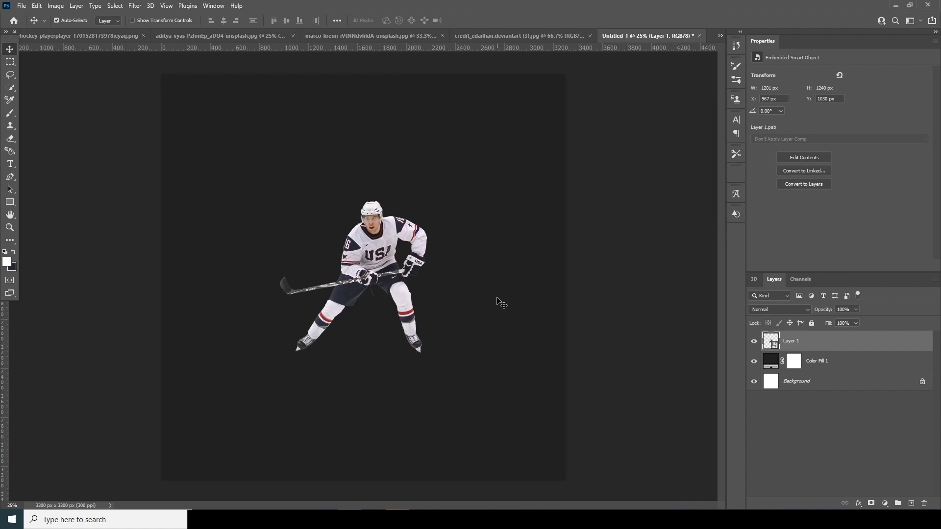
Scale the hockey player to about 106% and shift it slightly higher on the canvas
key("ctrl+t")
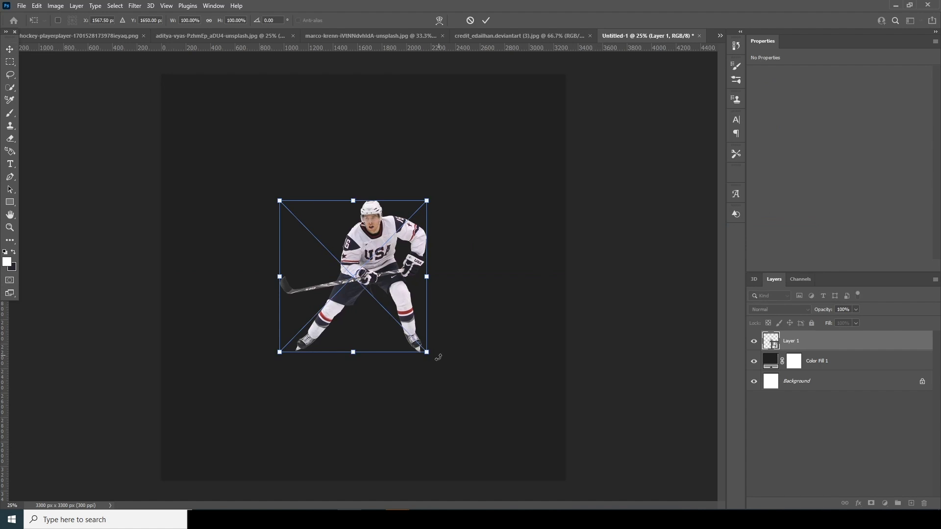
left_click_drag(426, 352, 431, 356)
left_click_drag(405, 300, 388, 275)
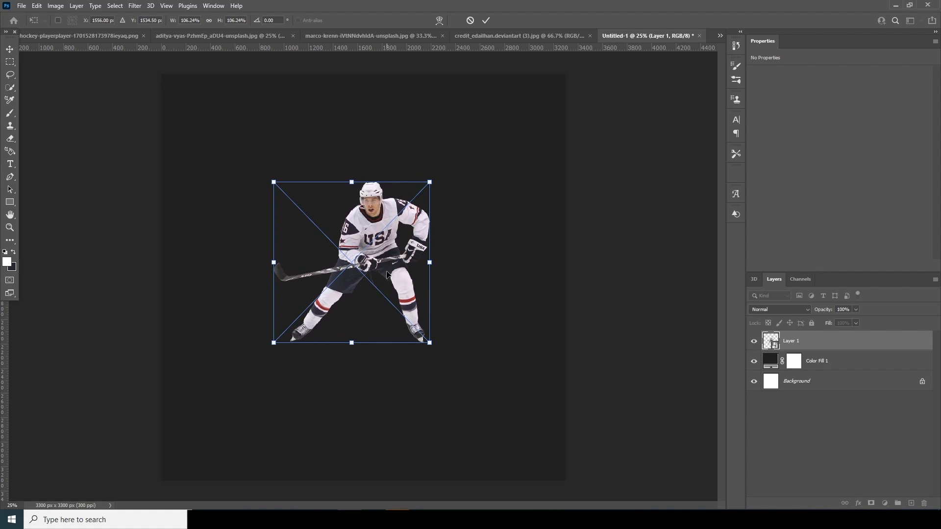
key("Return")
Add an empty layer between the player and the color fill, and ready the 1800 px smoke brush with a white foreground
left_click(772, 368)
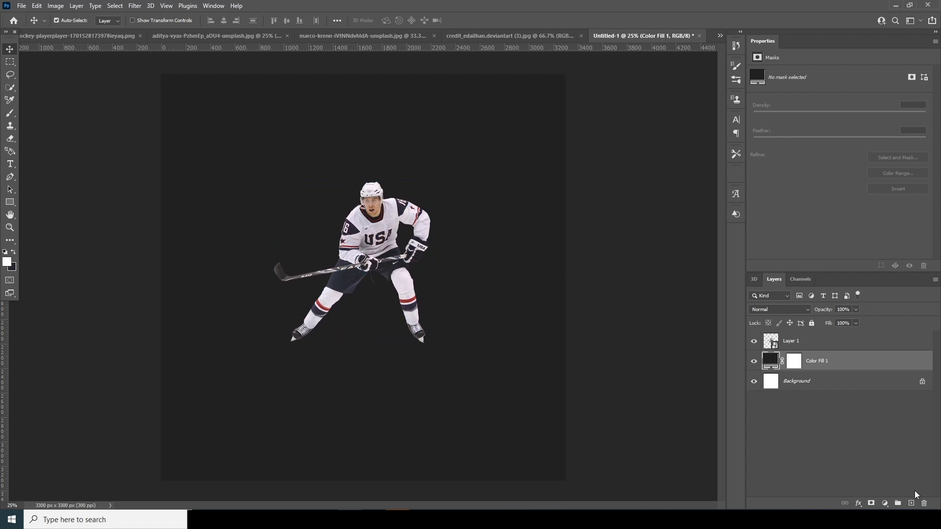
left_click(911, 503)
key("b")
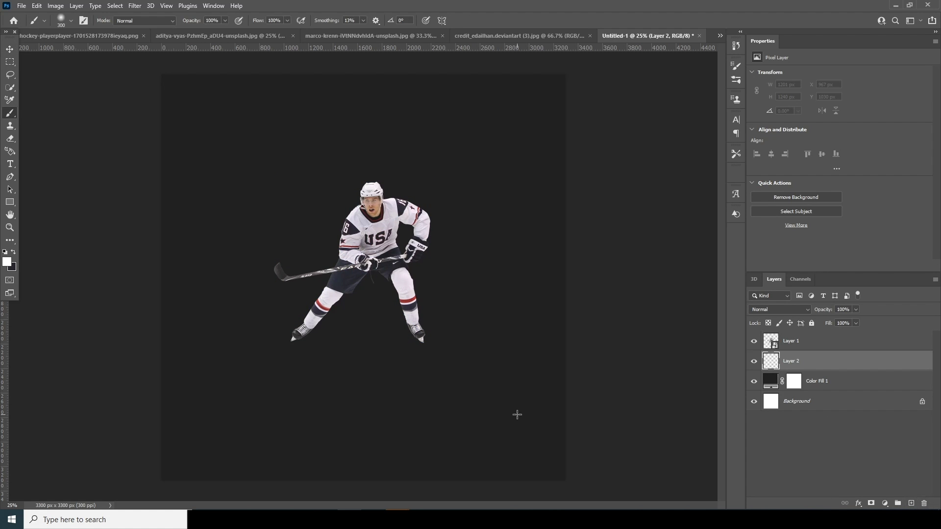
left_click(72, 21)
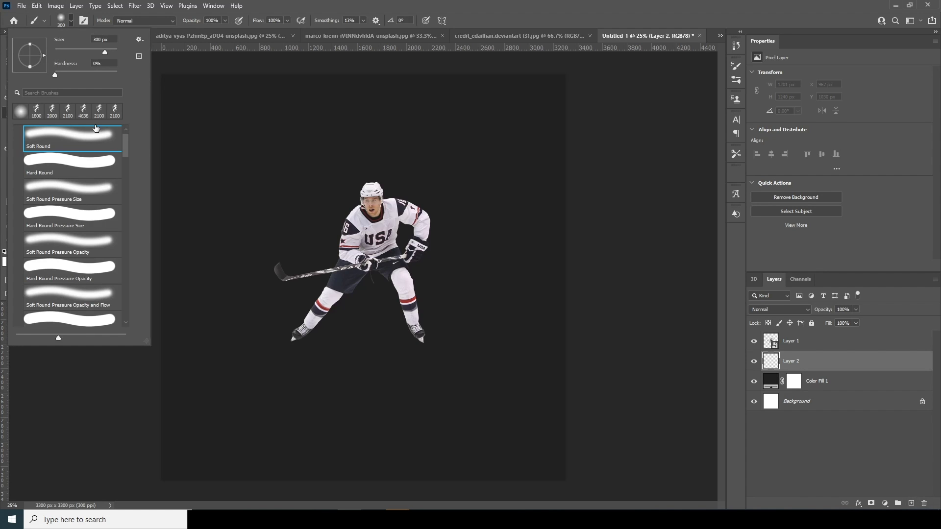
left_click(38, 111)
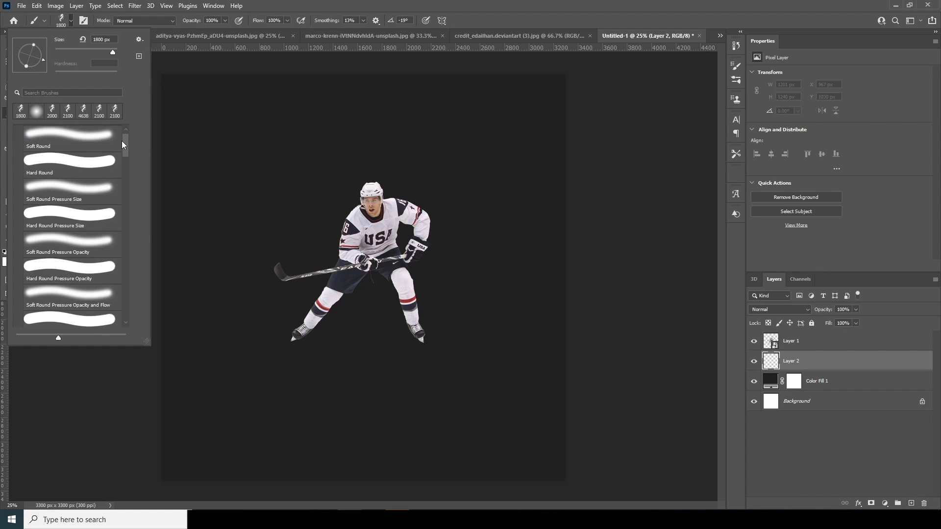
left_click(21, 108)
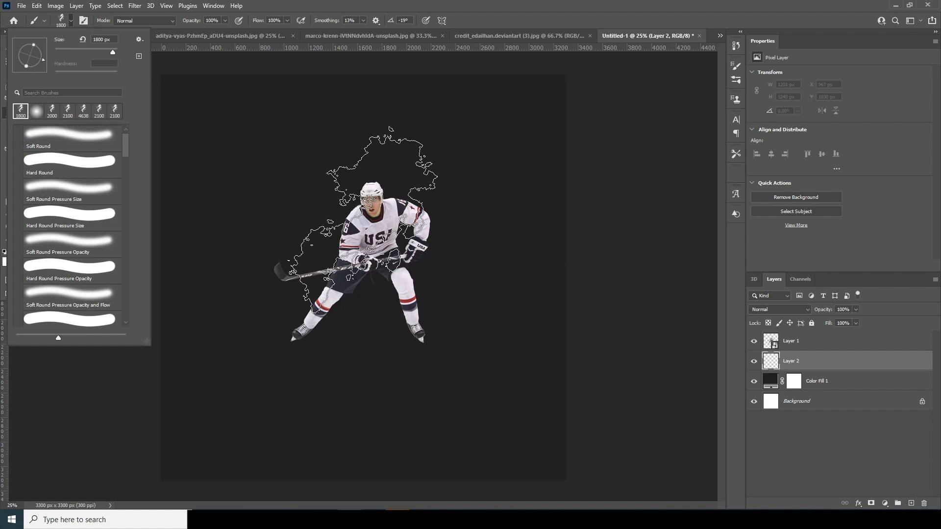
left_click(773, 367)
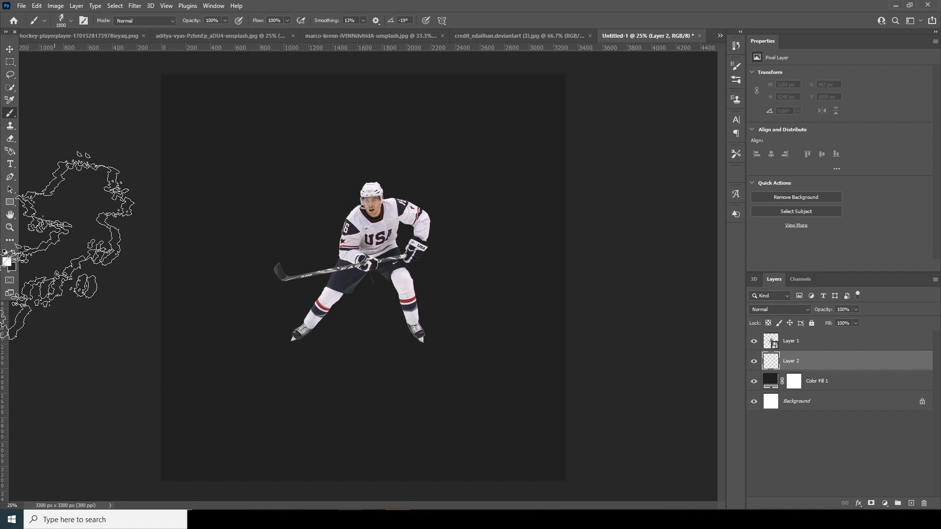
left_click(9, 264)
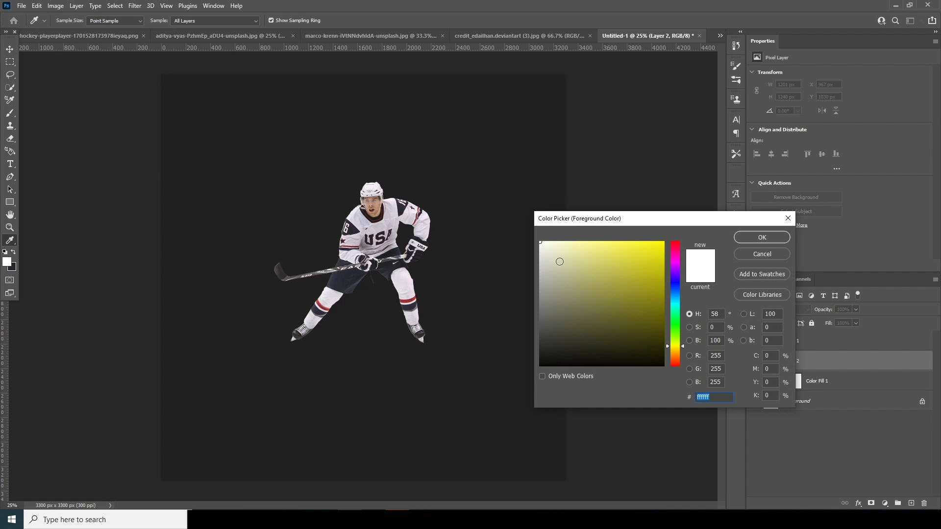
key("Return")
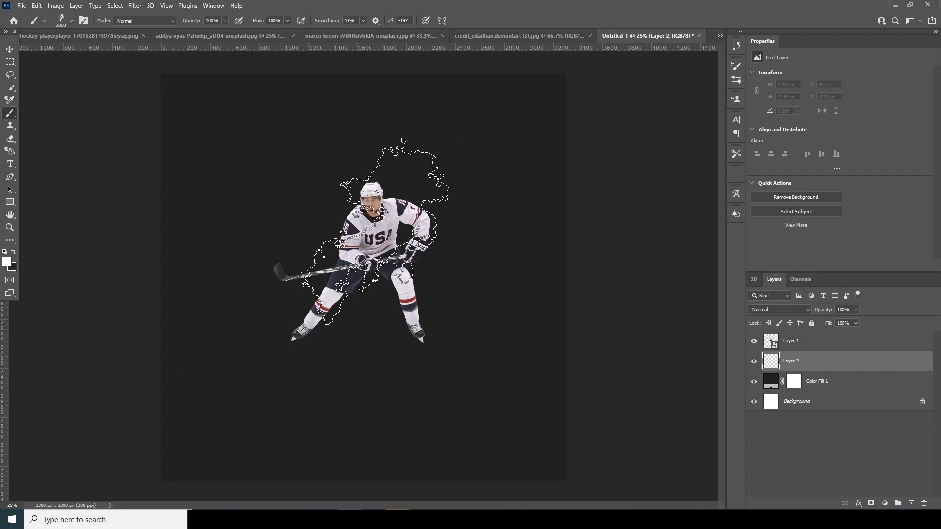
Enlarge the smoke brush to 2200 px and stamp white smoke directly behind the player on Layer 2
key("bracketright")
key("bracketright")
key("bracketright")
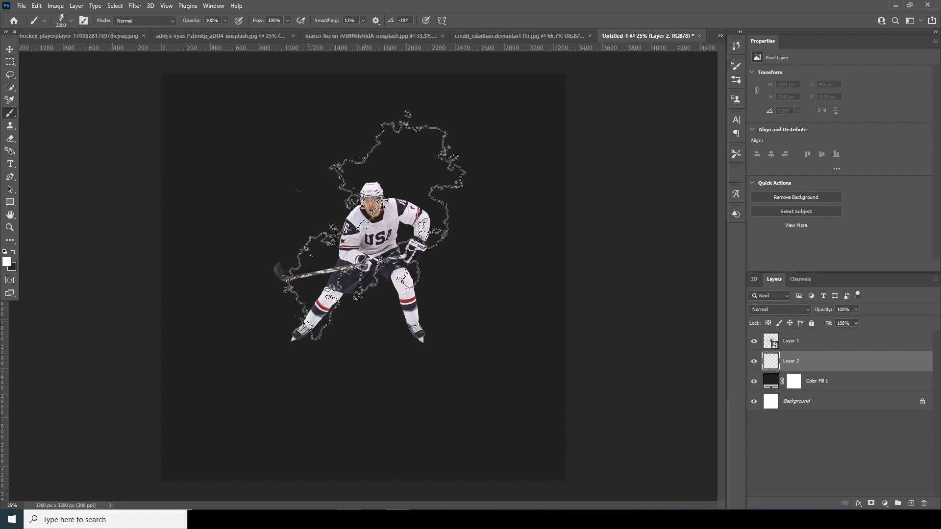
left_click(387, 230)
Set the smoke brush to 1600 px at a 31° angle and stamp smoke above the stick, on the upper left behind the player
key("bracketleft")
key("bracketleft")
key("bracketleft")
key("bracketleft")
key("bracketleft")
key("bracketleft")
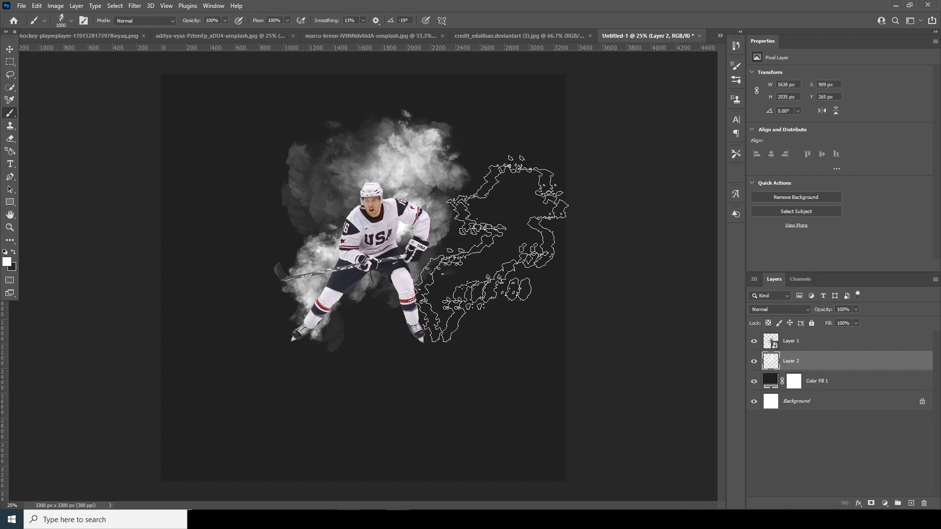
left_click(71, 20)
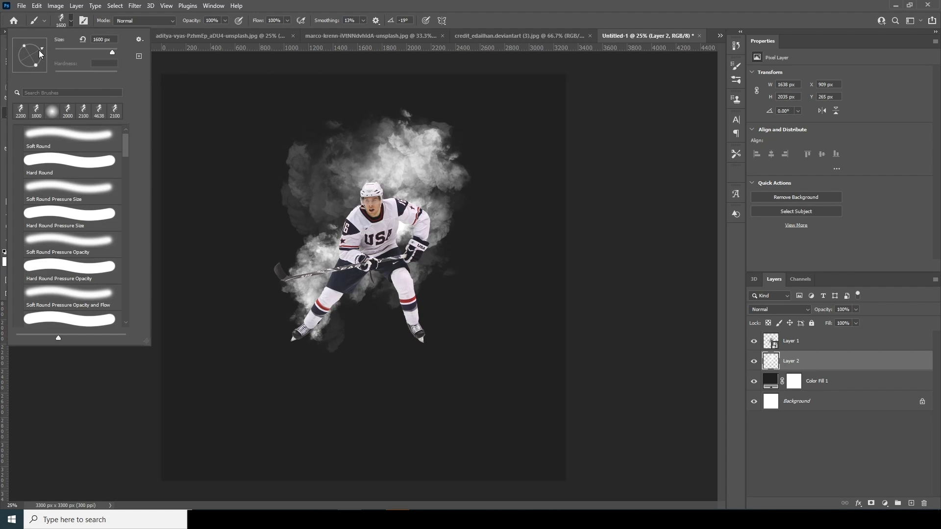
key("shift+Right")
key("shift+Right")
key("shift+Right")
key("Right")
key("Right")
key("Right")
key("Right")
key("Right")
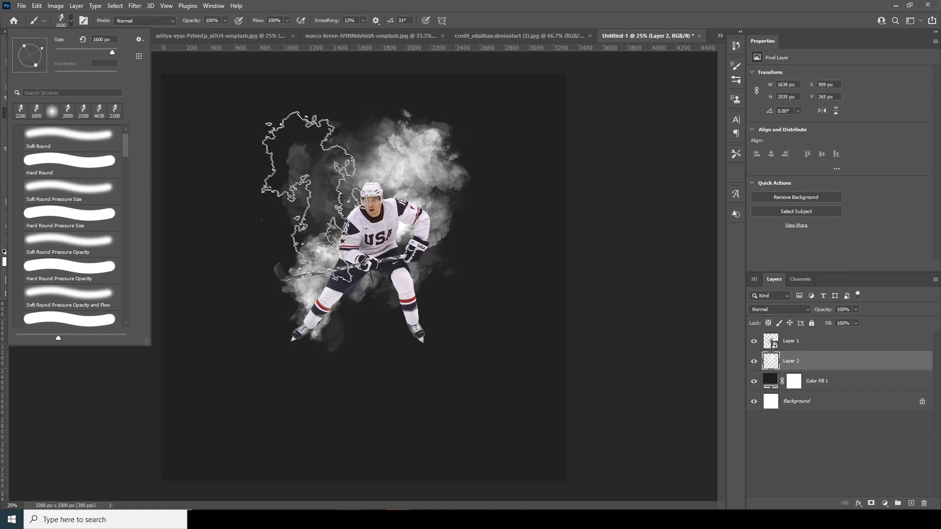
left_click(297, 187)
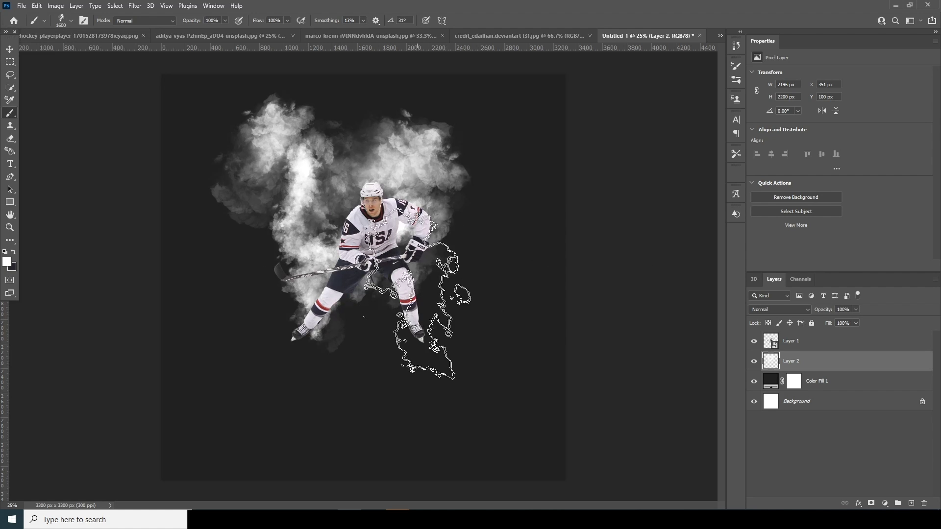
Rotate the smoke brush to 52°, reduce it to 1300 px and stamp smoke between the player's legs
left_click(71, 21)
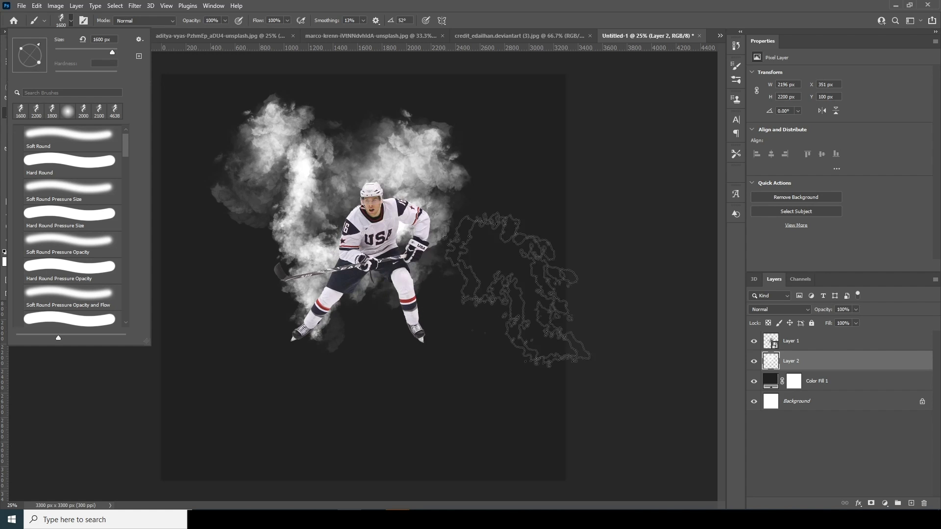
key("Escape")
key("bracketleft")
key("bracketleft")
key("bracketleft")
Set the smoke brush to 2400 px at a -34° angle and stamp a large cloud behind the player's shoulder toward the upper right
key("bracketright")
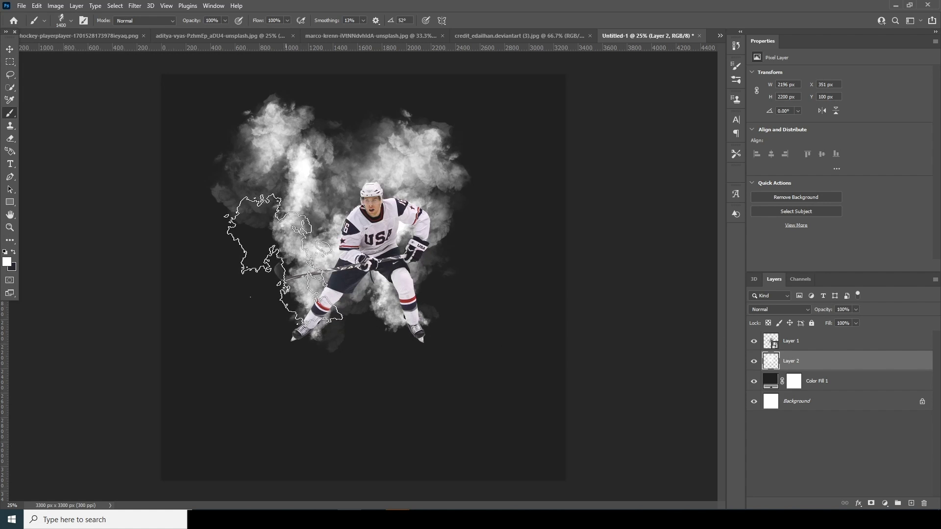
left_click(65, 22)
left_click_drag(45, 55, 44, 57)
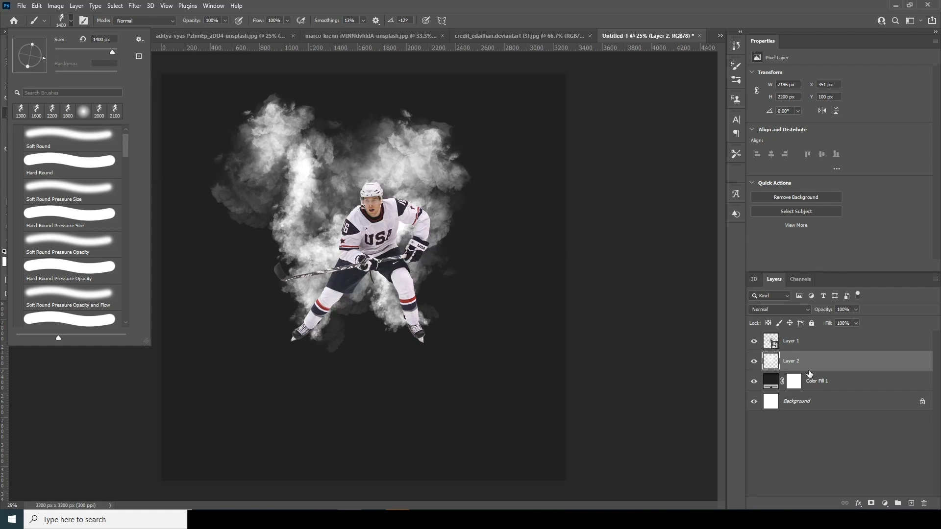
left_click(800, 375)
key("bracketright")
key("bracketright")
key("bracketright")
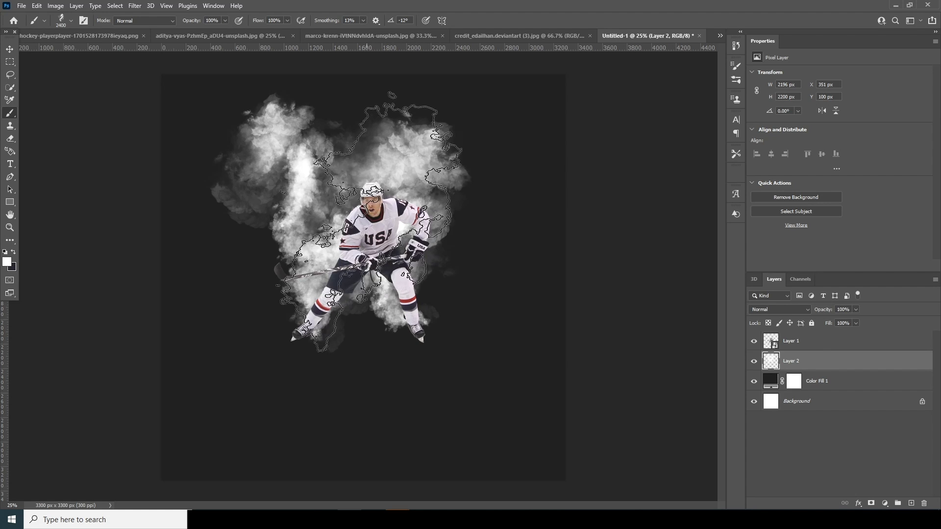
left_click(71, 20)
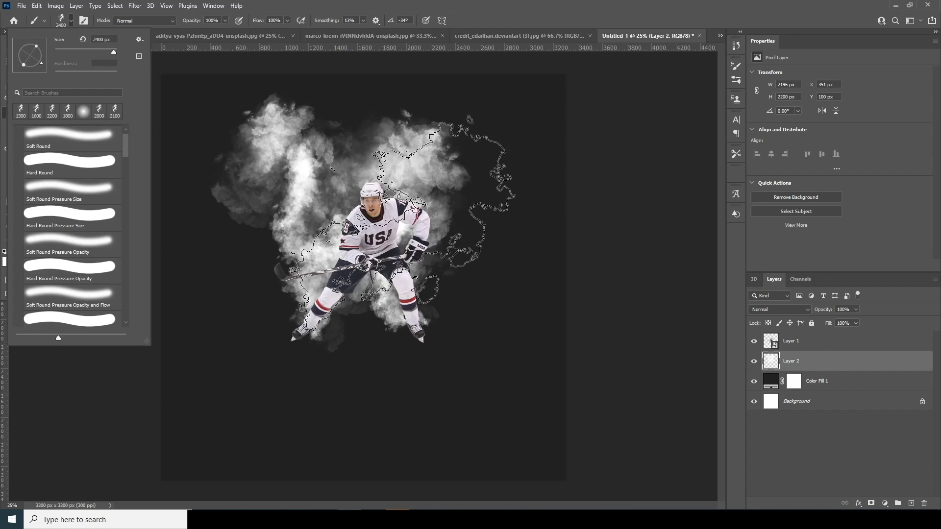
left_click(419, 250)
key("bracketleft")
key("bracketleft")
key("bracketleft")
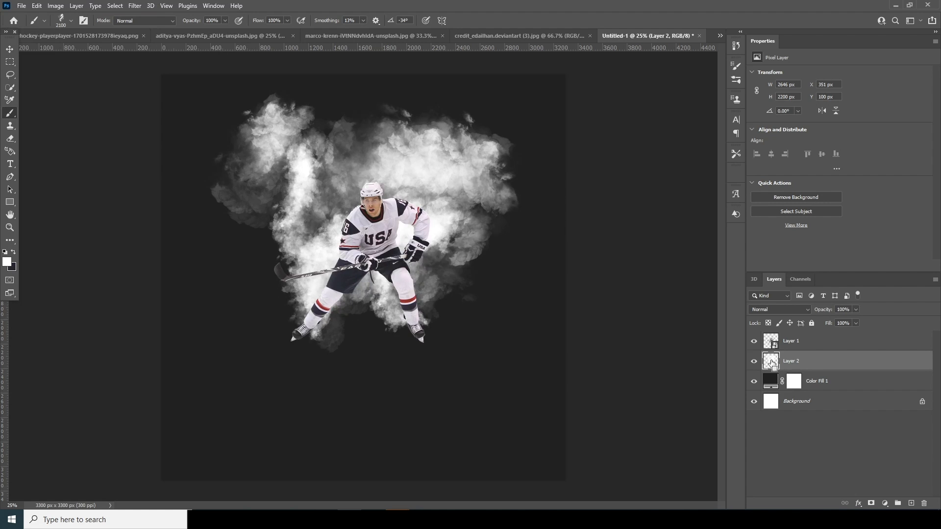
Duplicate the Layer 2 smoke, flip the copy vertically and squash it to about 45% height beneath the player's feet
key("ctrl+j")
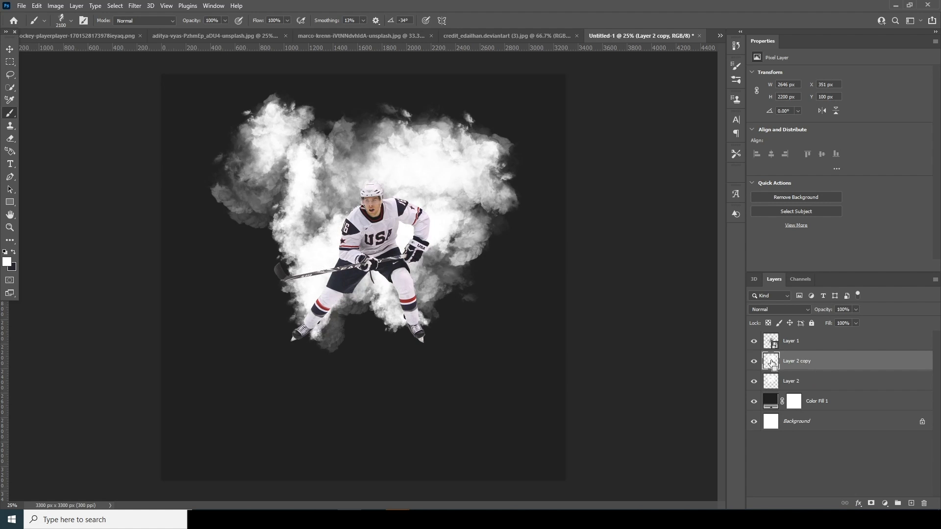
key("ctrl+t")
left_click_drag(366, 86, 401, 469)
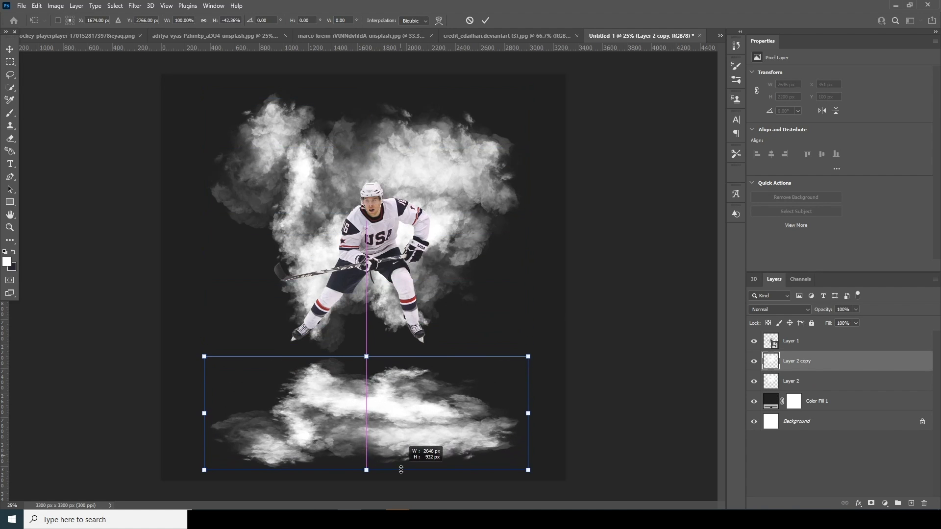
left_click_drag(392, 416, 388, 375)
left_click_drag(365, 440, 373, 447)
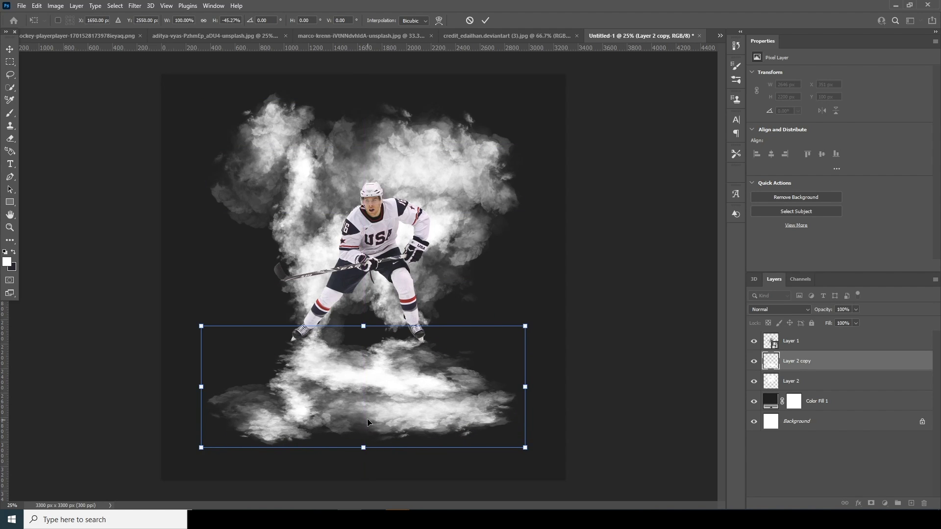
Warp the smoke copy into a rounded mound, widening its lower corners and arching it up under the skates
right_click(382, 371)
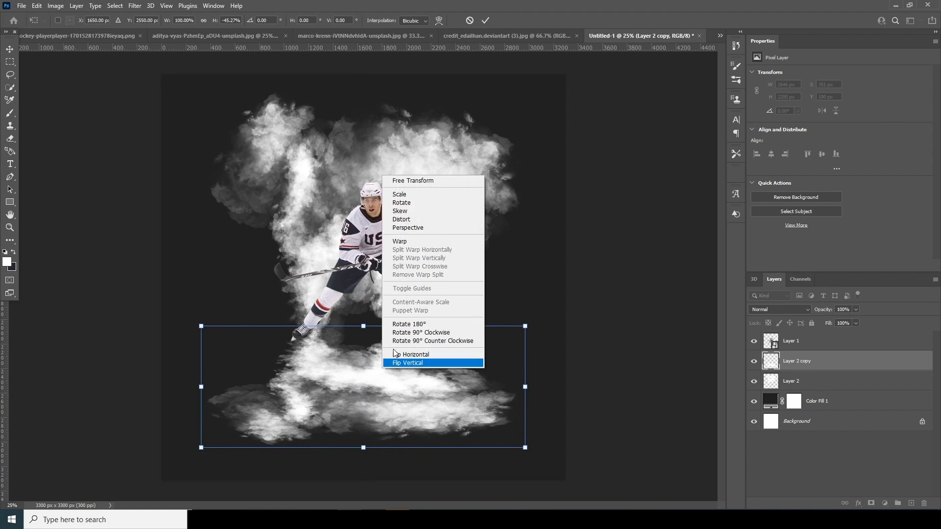
left_click(414, 242)
left_click_drag(368, 379, 367, 409)
left_click_drag(201, 448, 183, 459)
left_click_drag(206, 376, 185, 379)
left_click_drag(525, 366, 543, 371)
left_click_drag(525, 448, 538, 454)
left_click_drag(424, 387, 425, 370)
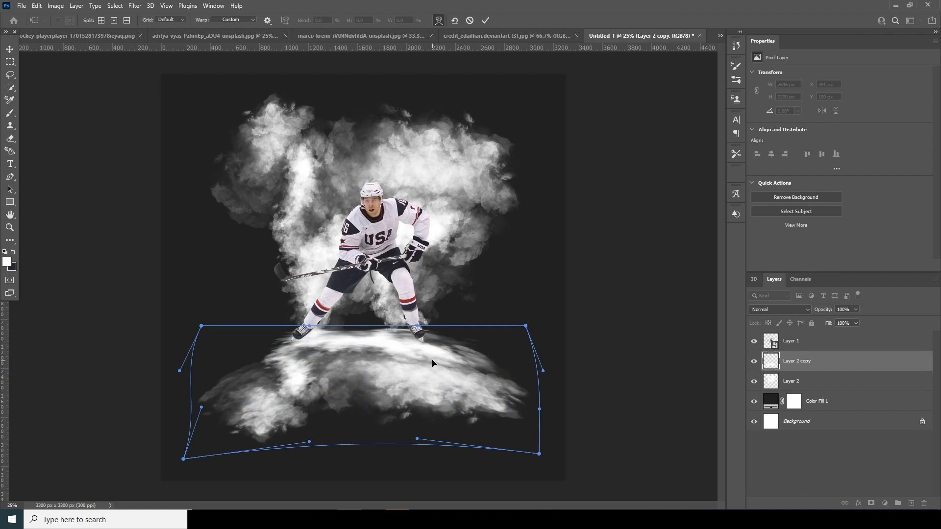
key("Return")
key("b")
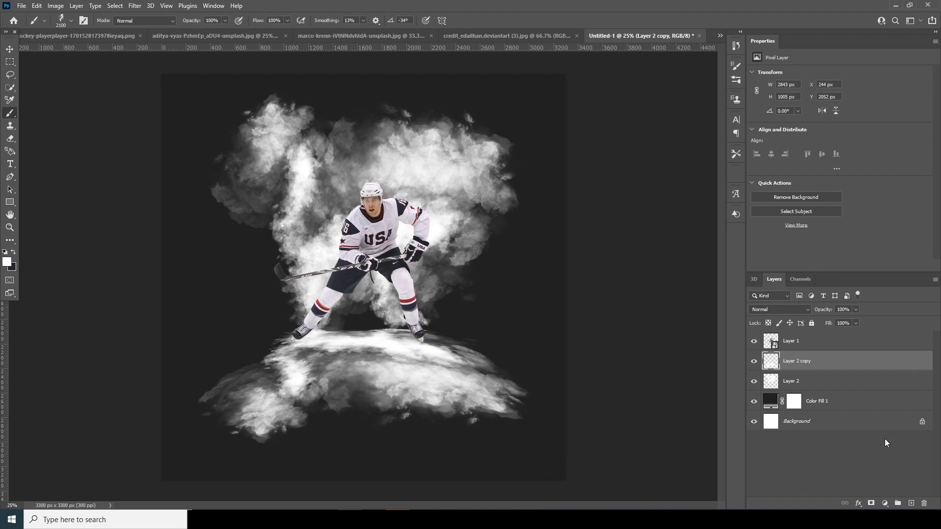
Scale the player on Layer 1 down to about 1212 × 1251 px, keeping his skates on the smoke mound
left_click(788, 345)
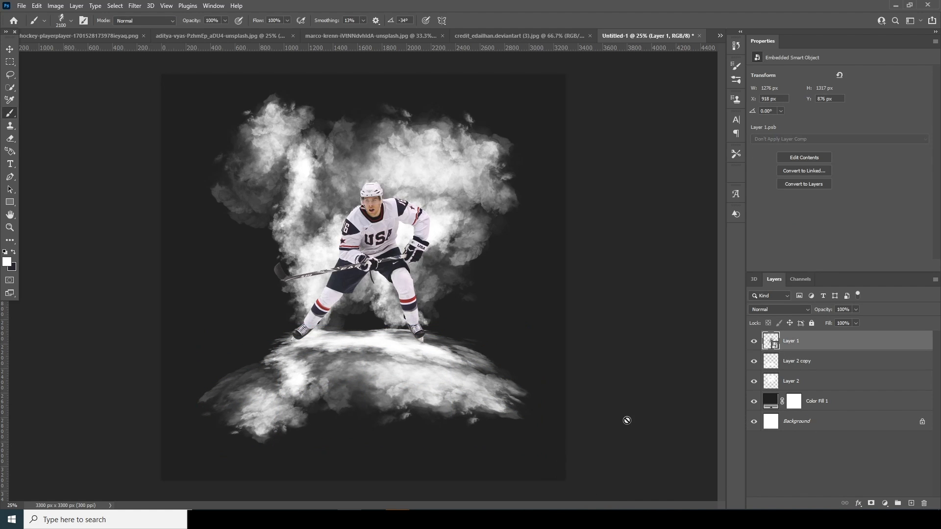
left_click(10, 49)
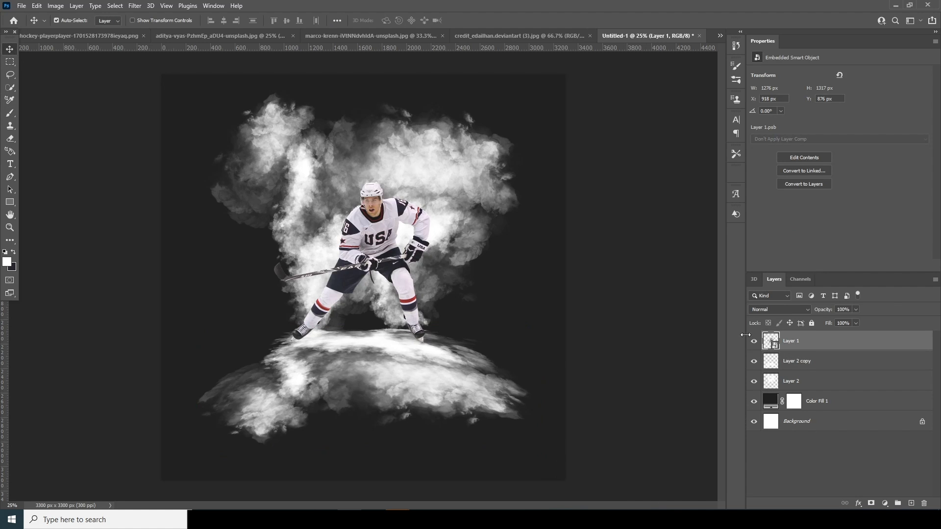
key("ctrl+t")
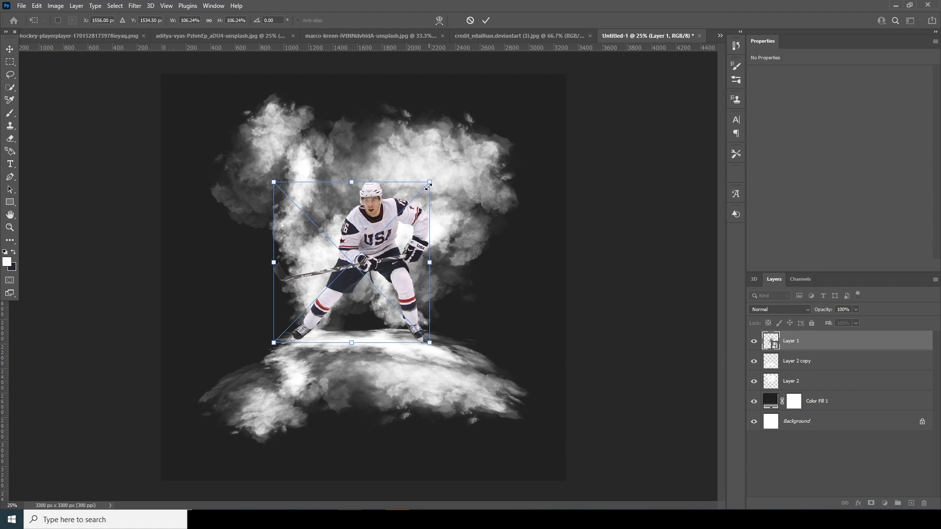
left_click_drag(427, 183, 425, 186)
left_click_drag(385, 262, 386, 265)
key("Return")
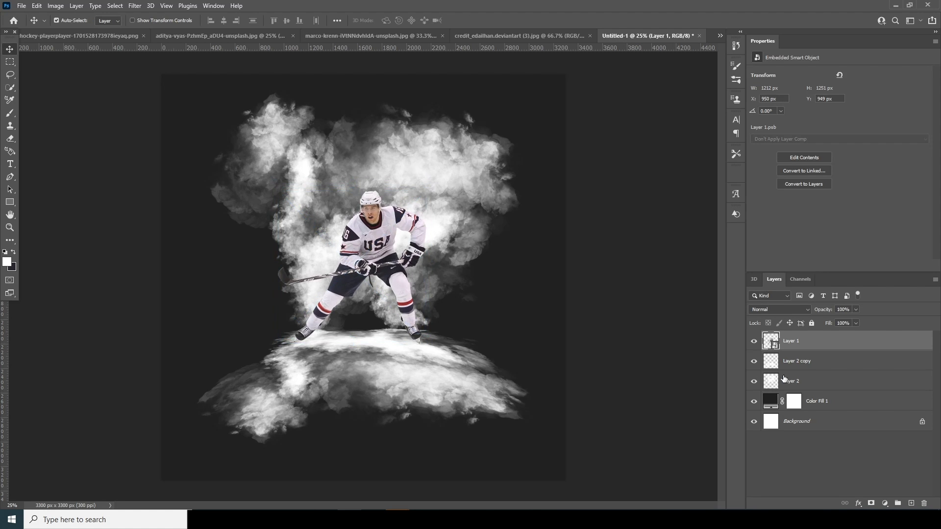
Add an empty layer directly beneath the player and choose the Soft Round brush
key("alt+bracketleft")
left_click(911, 503)
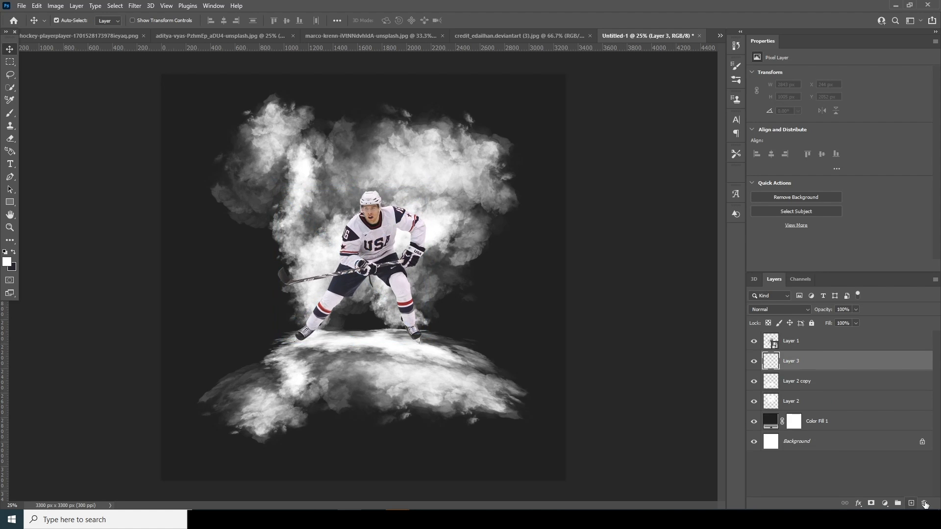
key("b")
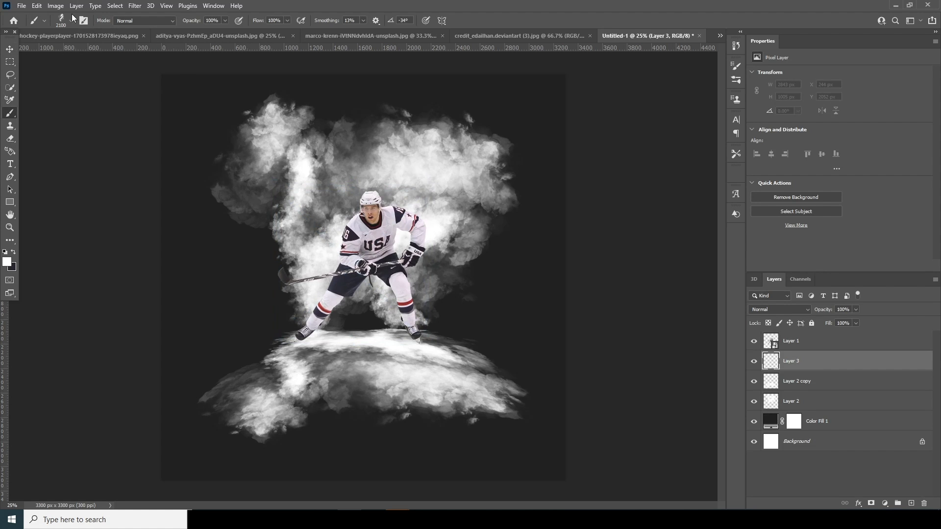
left_click(71, 20)
scroll(125, 145, "up", 1)
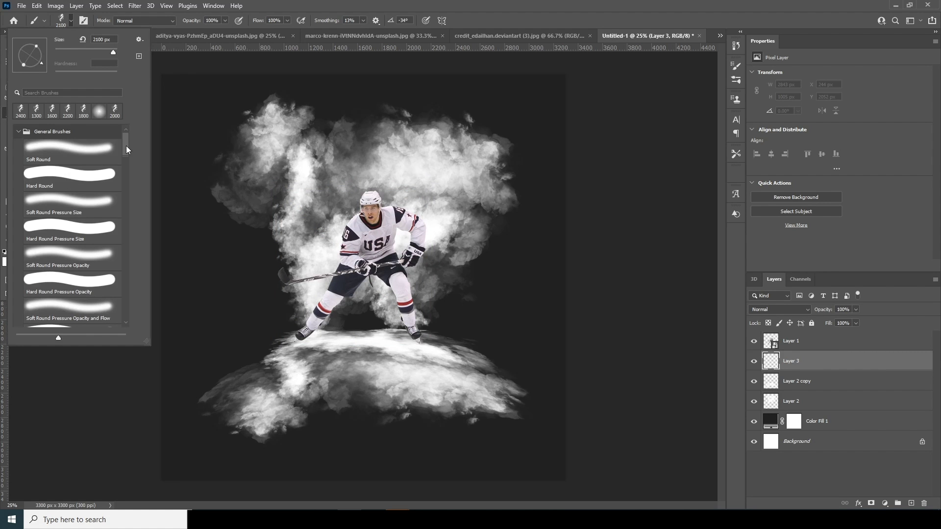
double_click(93, 148)
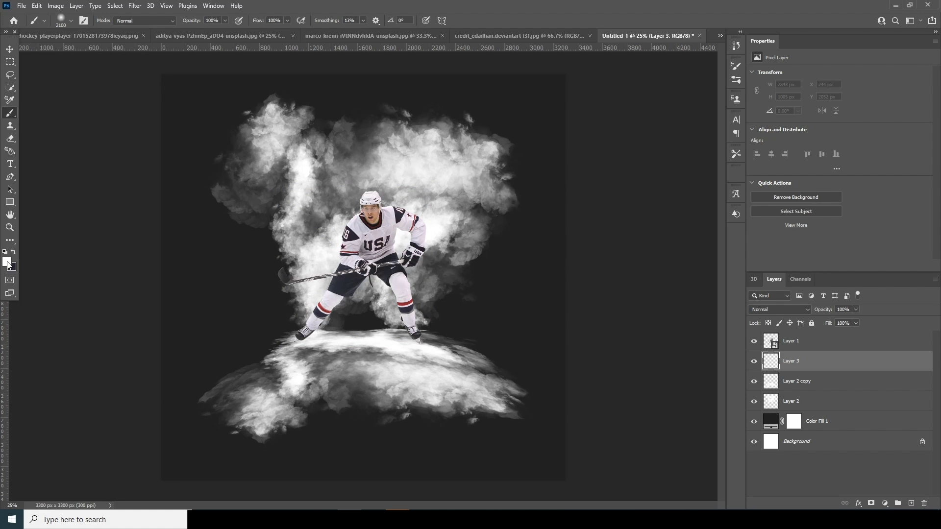
Set the foreground color to the near-black #212124
left_click(9, 266)
type("27272f")
left_click_drag(547, 350, 550, 348)
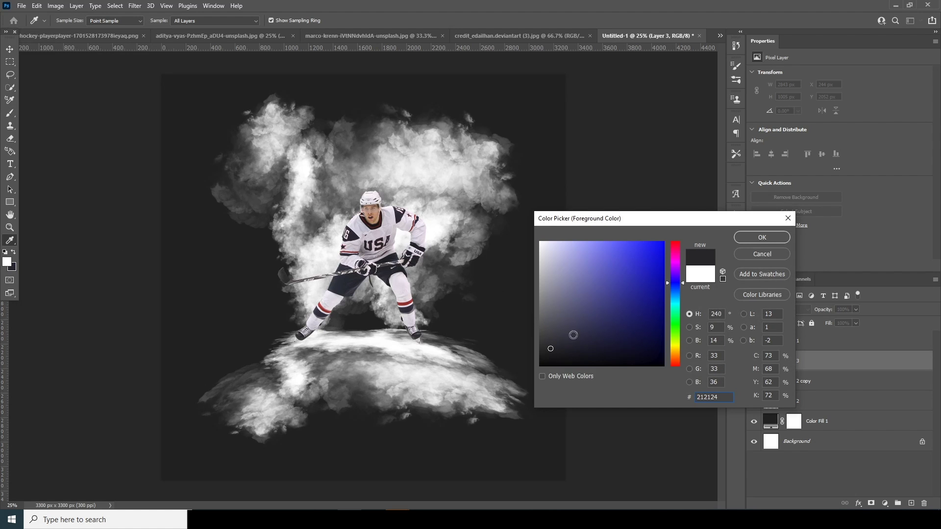
left_click(759, 237)
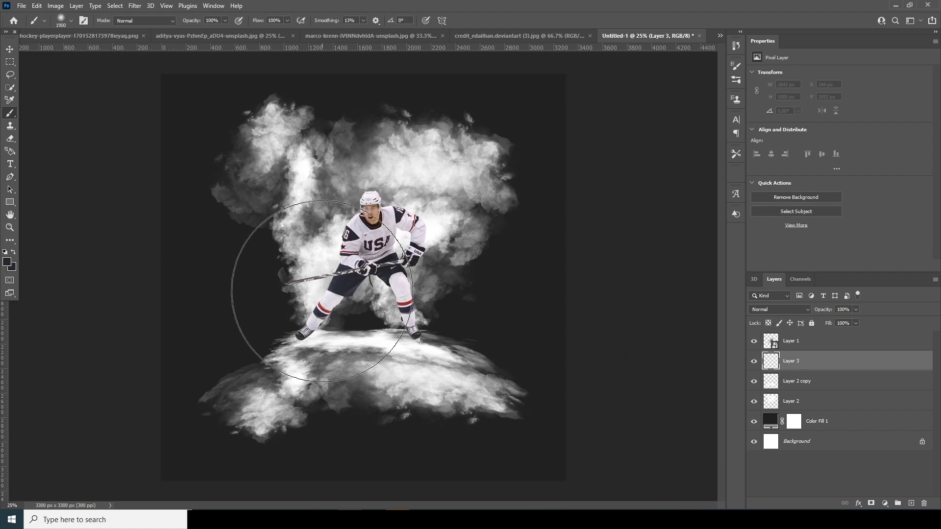
Reduce the soft brush to 700 px and paint a dark spot around the player's left-hand skate on Layer 3
key("bracketleft")
key("bracketleft")
key("bracketleft")
key("bracketleft")
key("bracketleft")
key("bracketleft")
key("bracketleft")
key("bracketleft")
key("bracketleft")
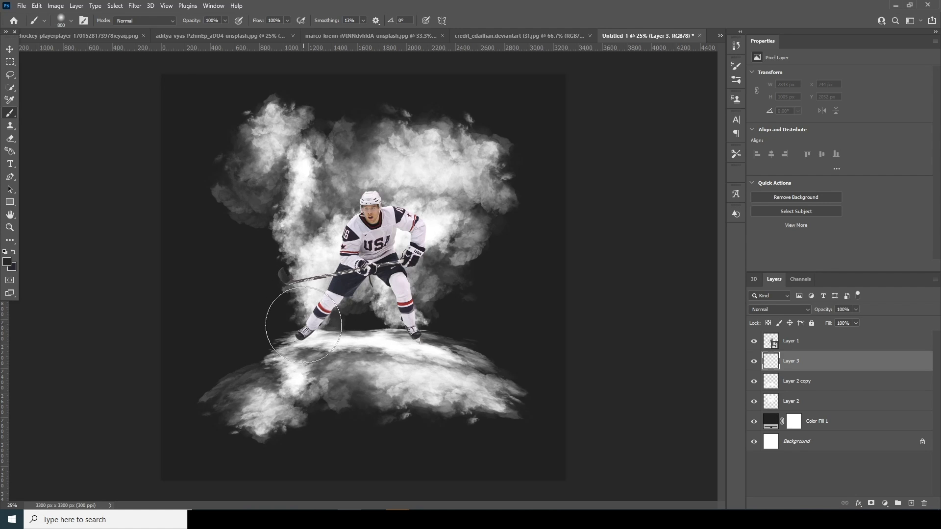
mouse_move(309, 338)
left_mouse_down()
mouse_move(294, 353)
mouse_move(333, 318)
mouse_move(358, 323)
left_mouse_up()
Squash the dark spot into a thin shadow about 1112 × 116 px under the left-hand skate and set its opacity to 73%
key("ctrl+t")
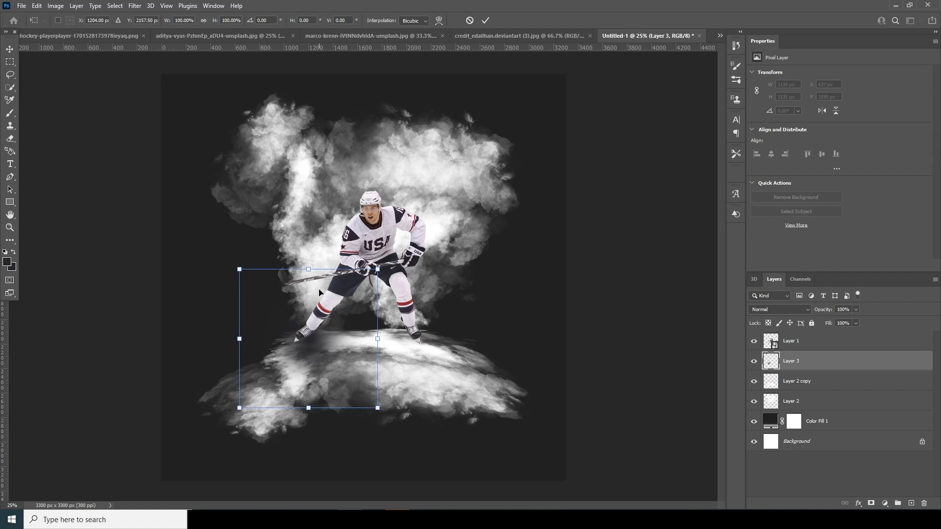
left_click_drag(311, 268, 308, 347)
mouse_move(307, 347)
left_mouse_down()
mouse_move(318, 350)
mouse_move(297, 349)
left_mouse_up()
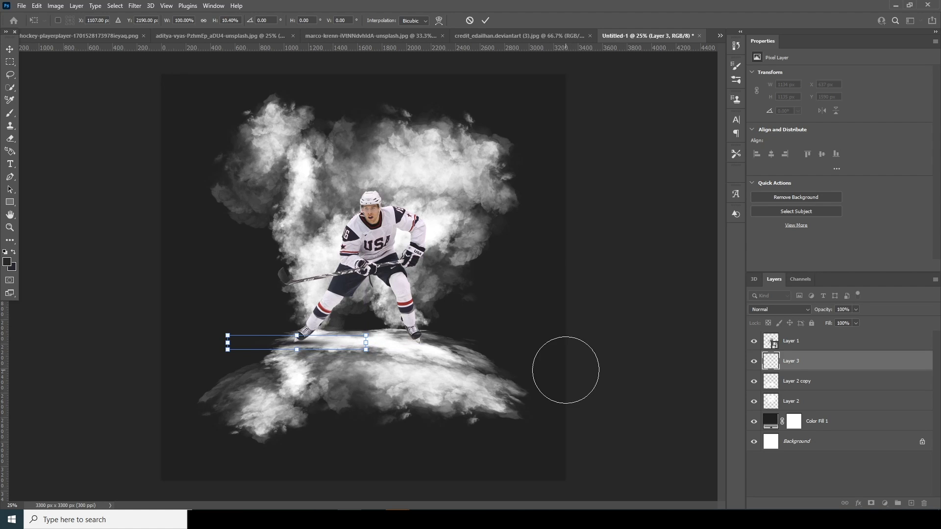
key("Return")
key("b")
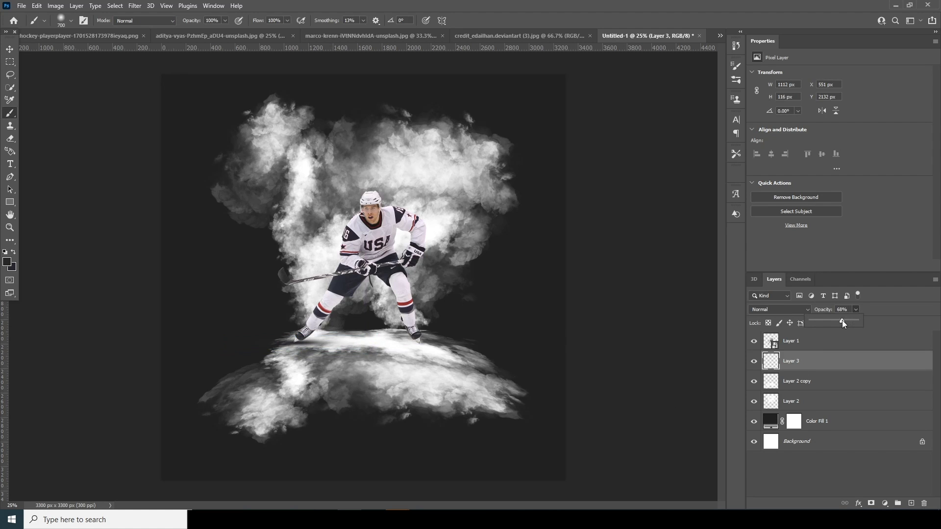
left_click_drag(842, 320, 844, 320)
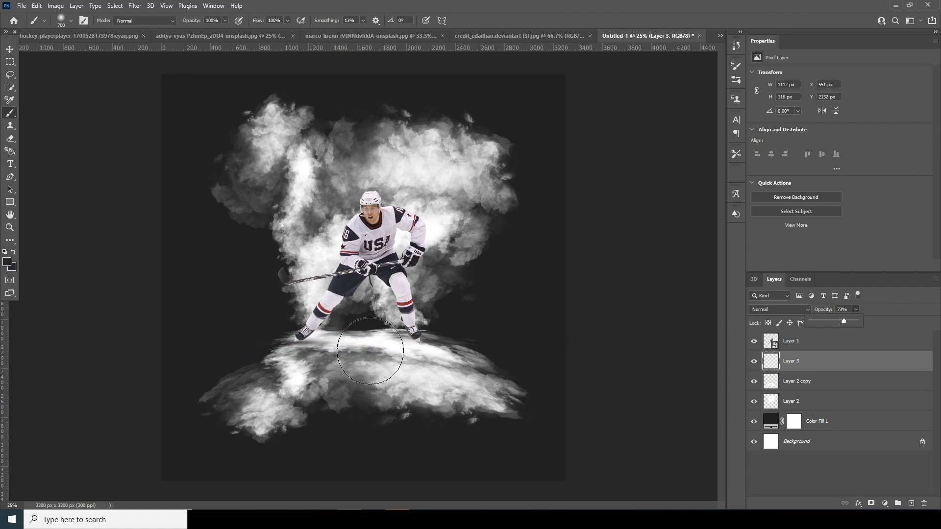
Duplicate the shadow layer and move the copy horizontally under the player's other skate
left_click(795, 363)
key("ctrl+j")
key("v")
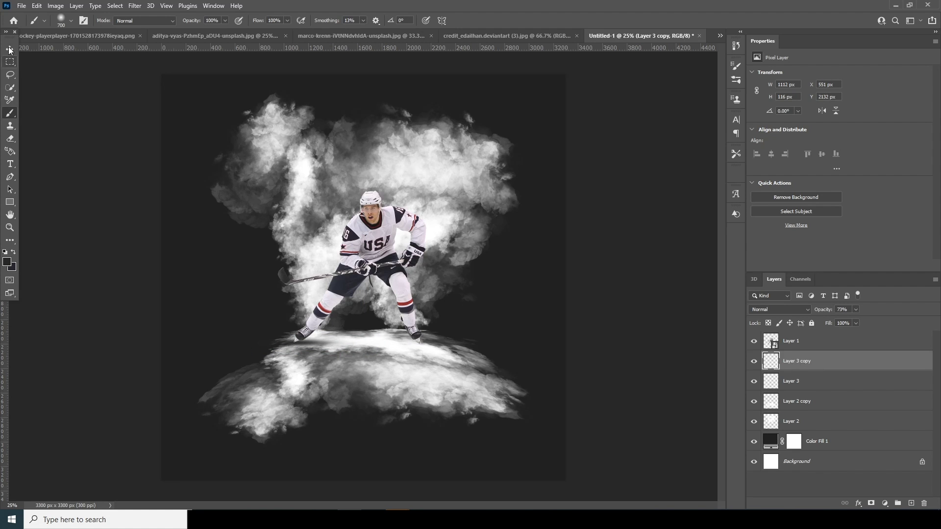
key("ctrl+t")
left_click_drag(317, 348, 420, 347)
key("Return")
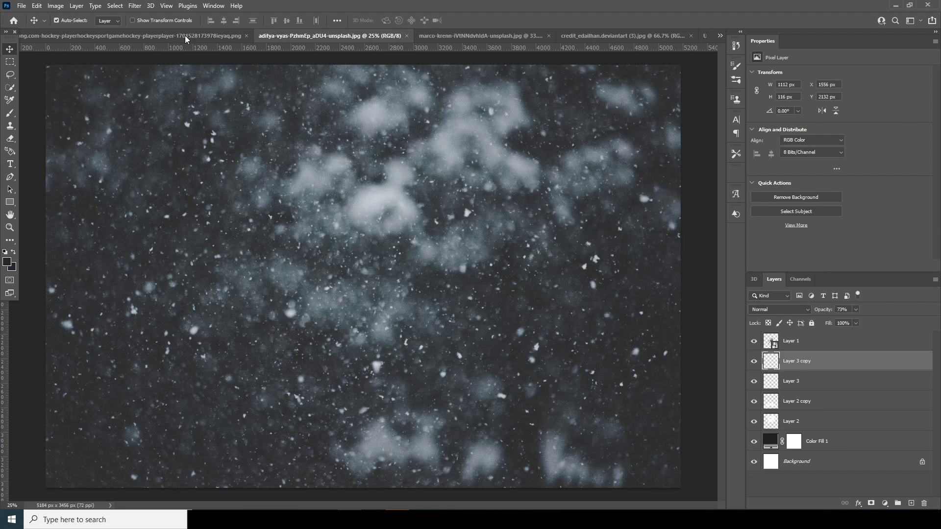
Copy the falling-snow photo into the Untitled-1 composition as the topmost layer, positioned to cover the whole canvas
left_click(184, 36)
left_click_drag(462, 170, 362, 349)
left_click(562, 216)
left_click_drag(463, 377, 405, 237)
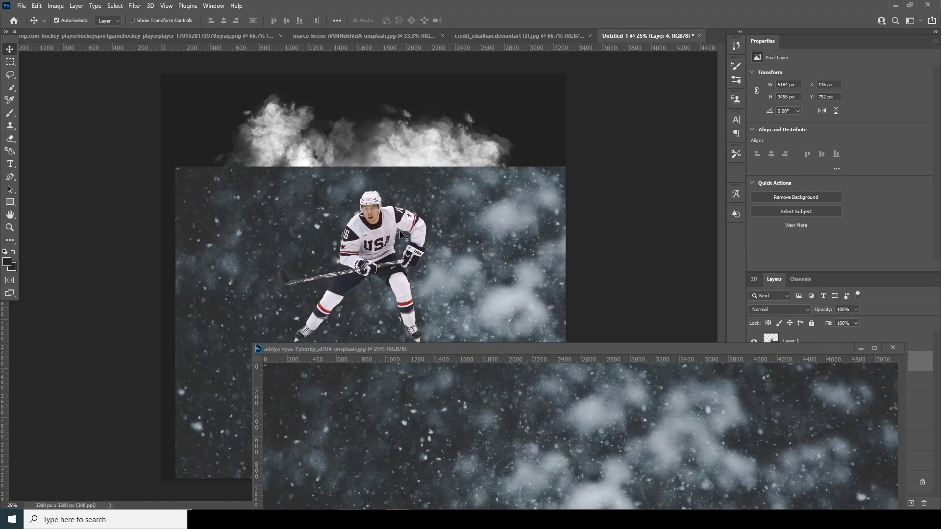
left_click(860, 348)
left_click_drag(773, 364, 776, 336)
left_click_drag(429, 296, 393, 202)
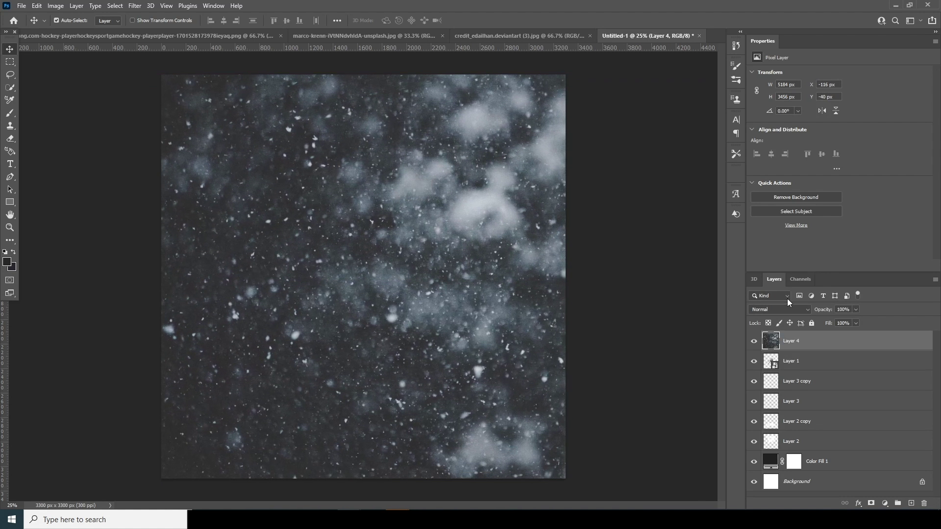
Set the snow layer's blend mode to Screen and lower its opacity to about 39%
left_click(779, 309)
left_click(757, 347)
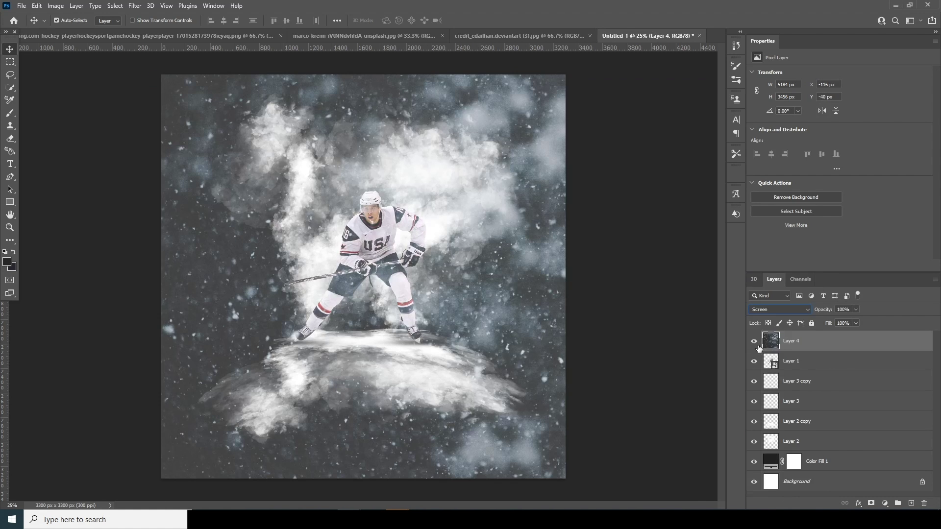
left_click_drag(820, 319, 825, 318)
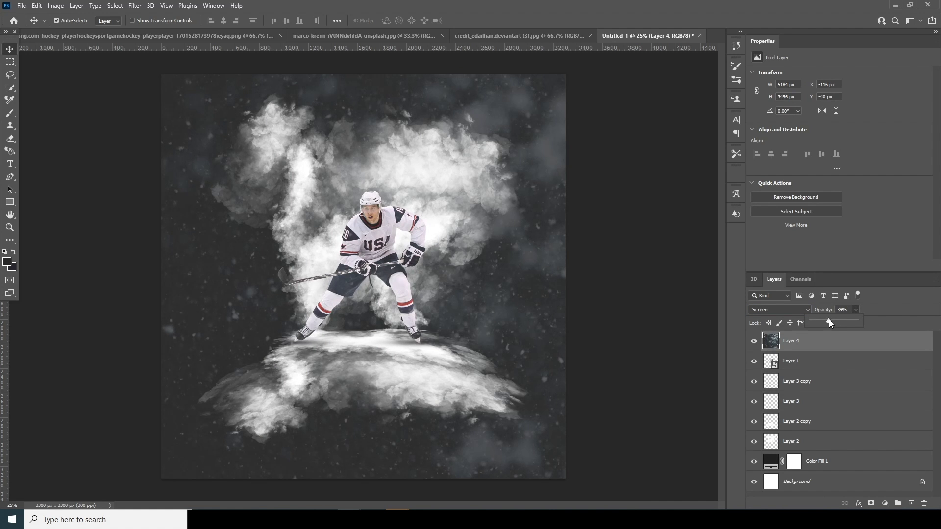
left_click_drag(828, 321, 827, 320)
left_click(776, 340)
Copy the American flag photo into the Untitled-1 composition as a new layer
left_click(218, 37)
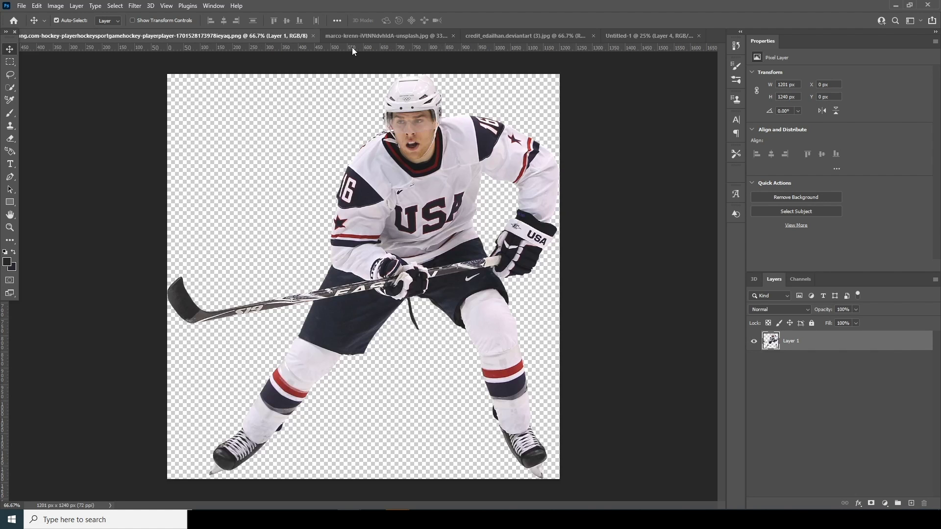
left_click(388, 36)
left_click_drag(622, 37, 408, 211)
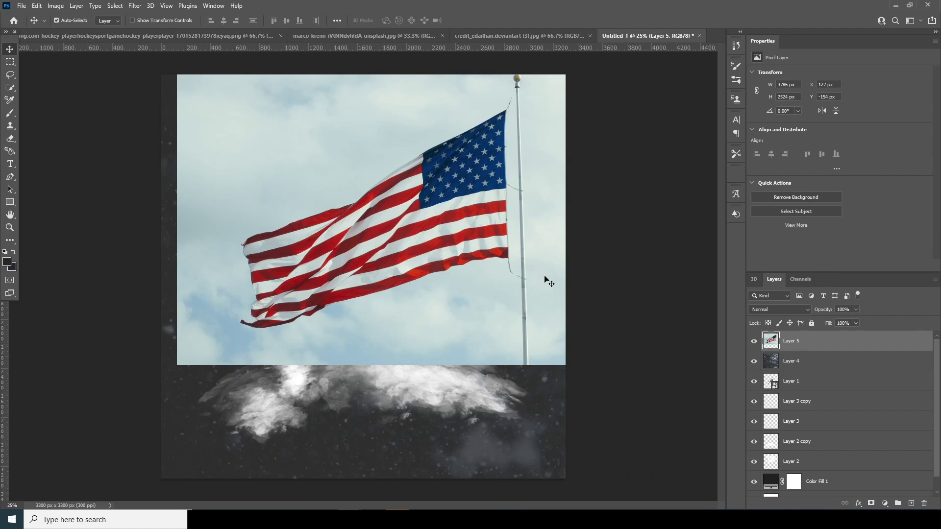
Identify the smoke layers by toggling their visibility, and place the flag layer directly above Layer 2, below Layer 2 copy
scroll(940, 365, "down", 1)
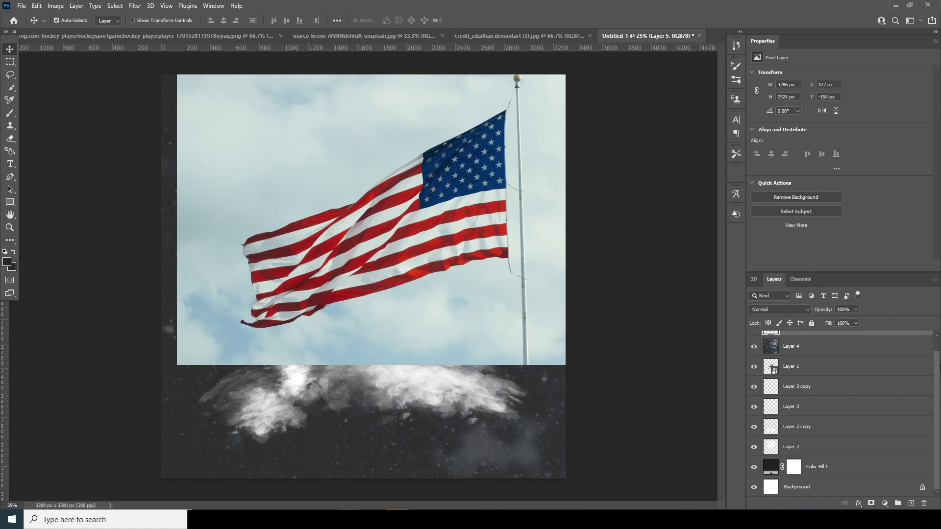
scroll(939, 365, "up", 1)
left_click_drag(786, 343, 820, 439)
left_click(753, 421)
left_click(754, 442)
left_click(754, 462)
left_click(754, 462)
left_click(754, 463)
left_click(755, 463)
left_click_drag(779, 429, 778, 453)
left_click(754, 441)
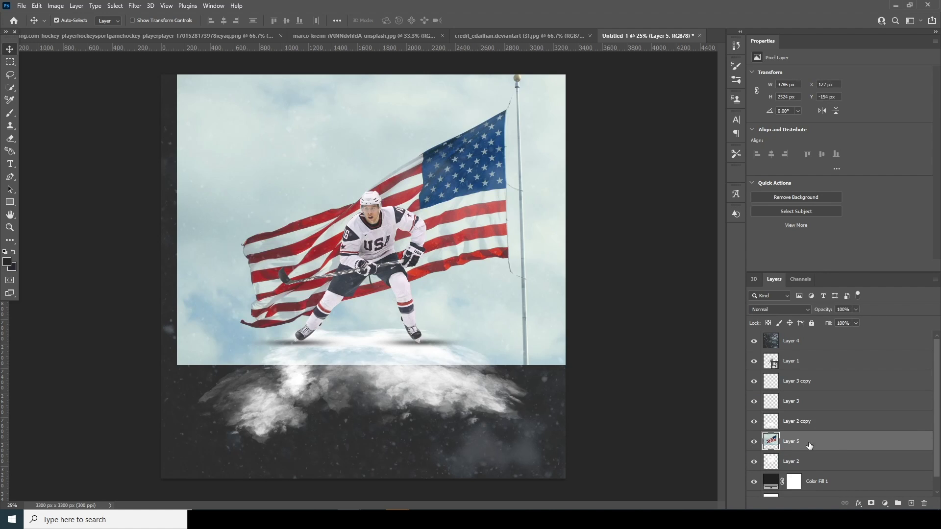
Clip the flag to the Layer 2 smoke and enlarge it to about 112%, repositioned behind the player
right_click(809, 445)
left_click(816, 216)
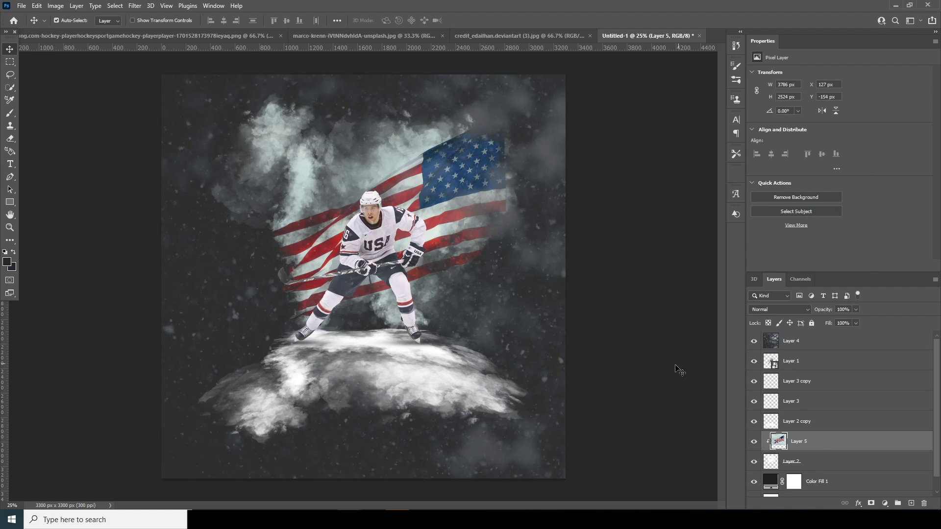
key("ctrl+t")
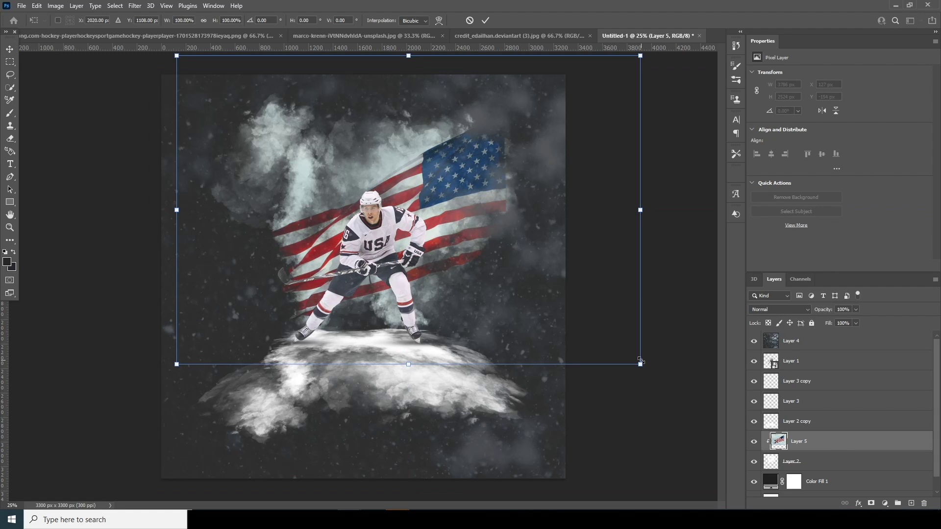
left_click_drag(642, 369, 671, 387)
left_click_drag(598, 339, 563, 333)
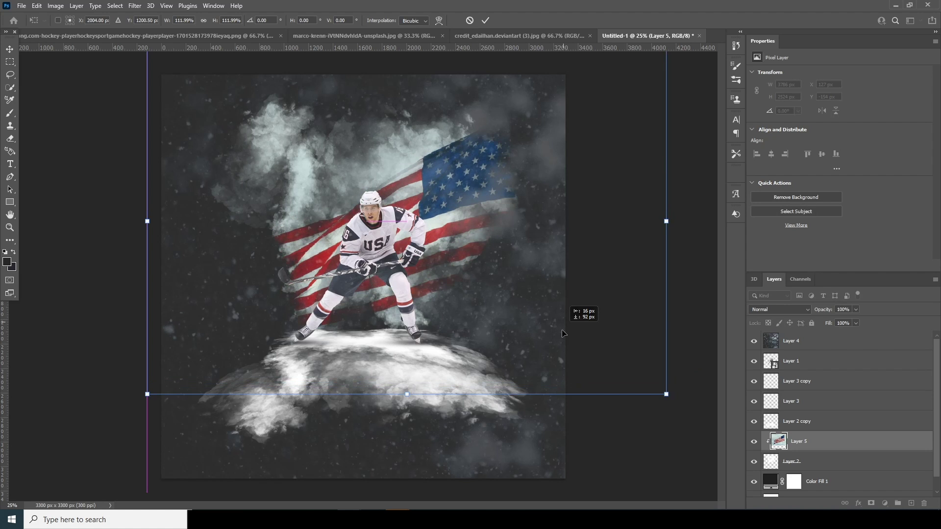
key("Return")
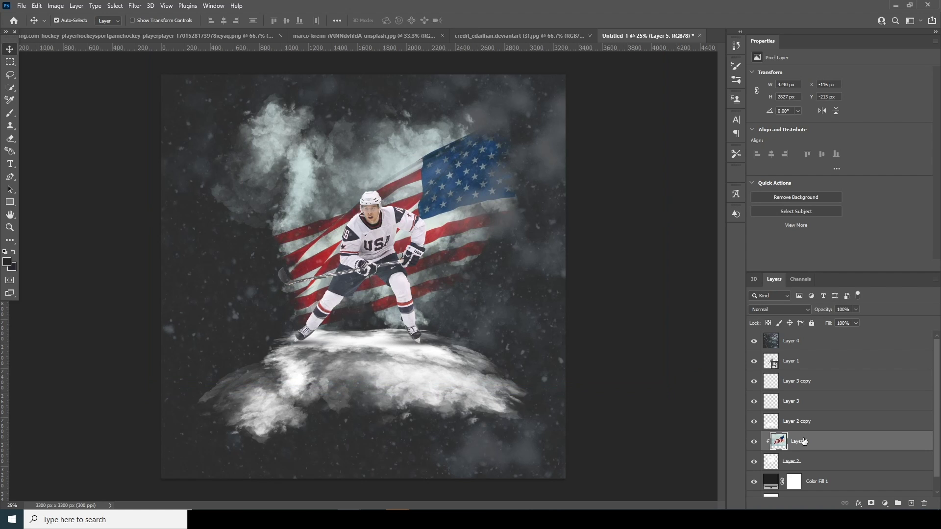
Open the Camera Raw filter on the hockey player layer, set Clarity to +61 and raise Texture
left_click(772, 363)
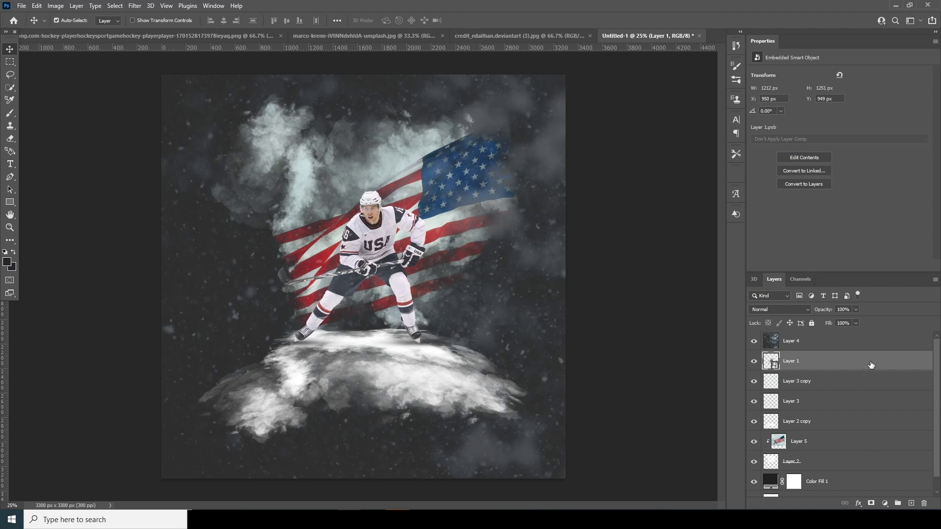
left_click(135, 6)
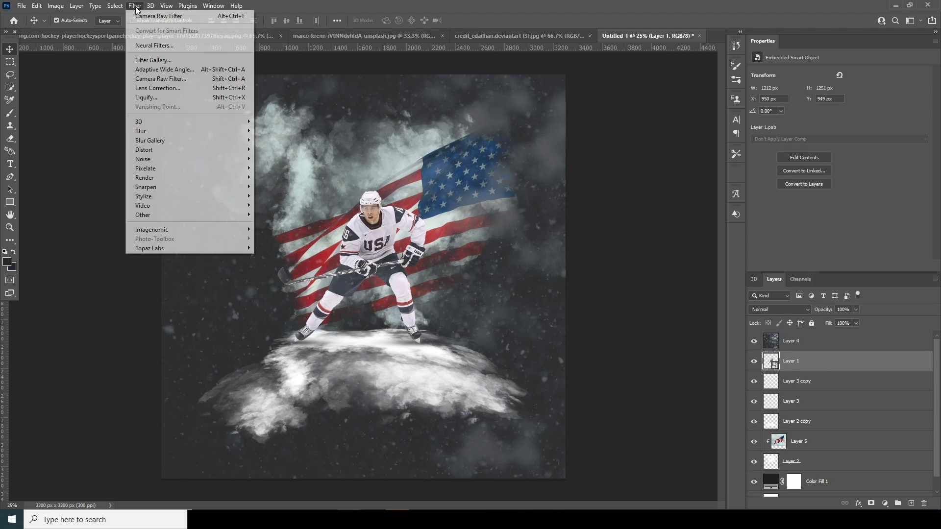
left_click(156, 80)
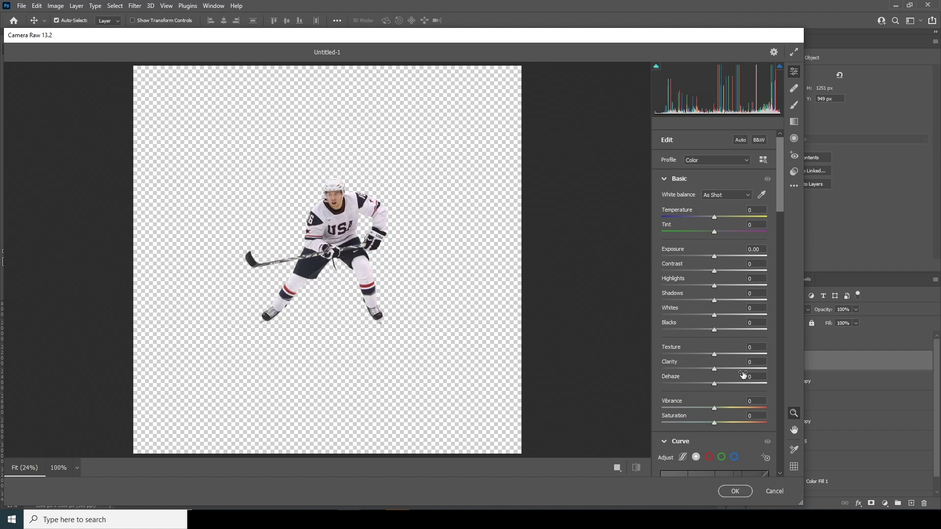
left_click(747, 369)
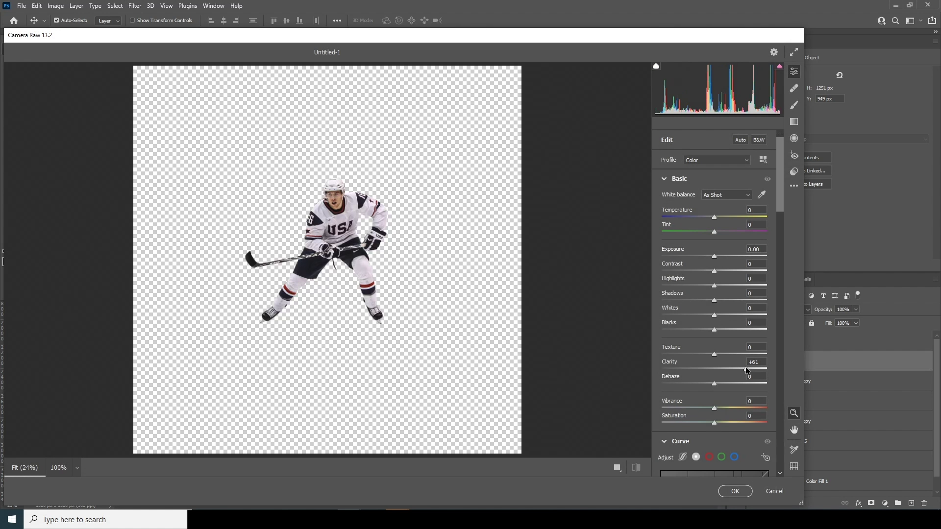
left_click(737, 354)
Set the player's Noise Reduction to 33 and Color Noise Reduction to 40, and apply the Camera Raw filter
left_click_drag(780, 210, 783, 278)
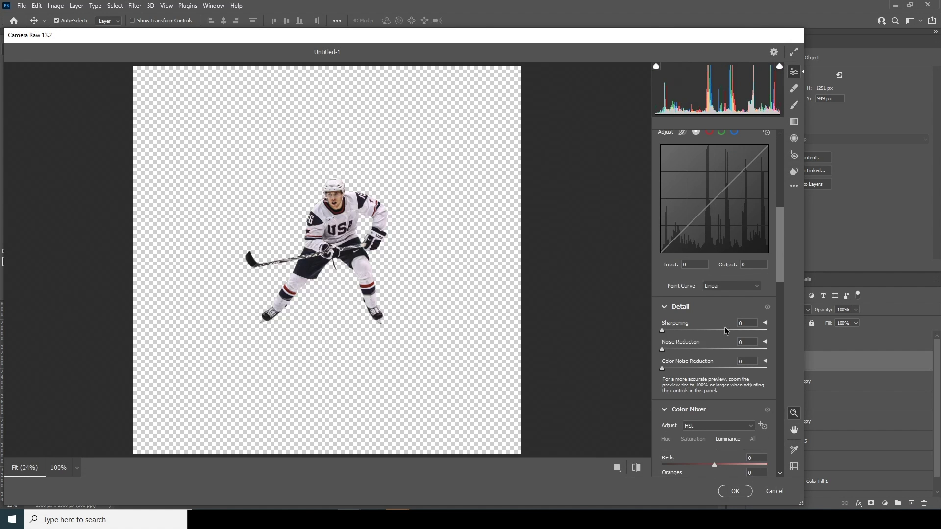
left_click(697, 350)
left_click(704, 368)
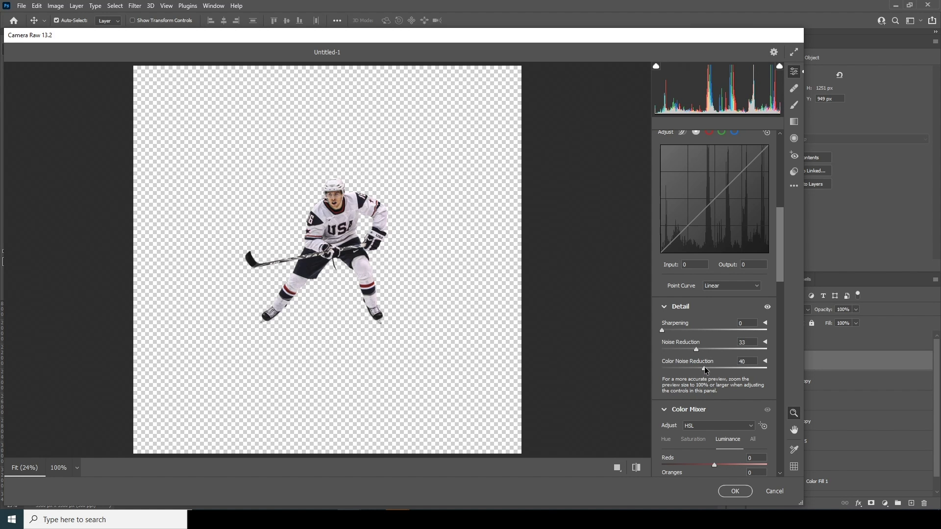
left_click(731, 491)
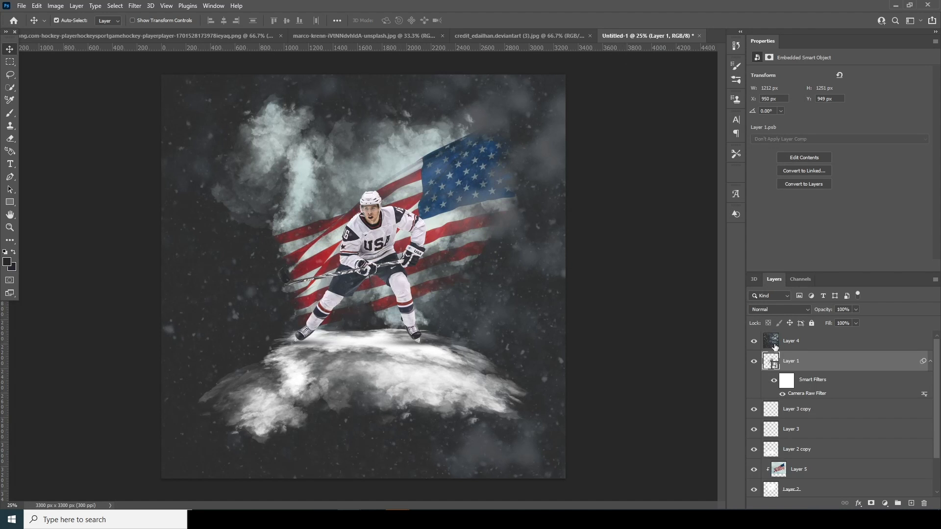
Add a Color Lookup adjustment layer above the snow layer and load WindyCine LUT.cube as its 3D LUT
left_click(773, 345)
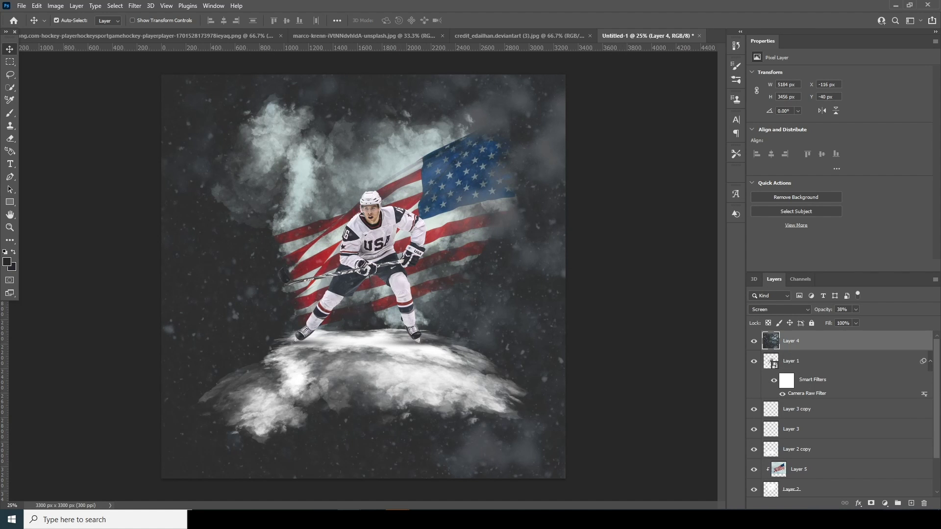
left_click(885, 503)
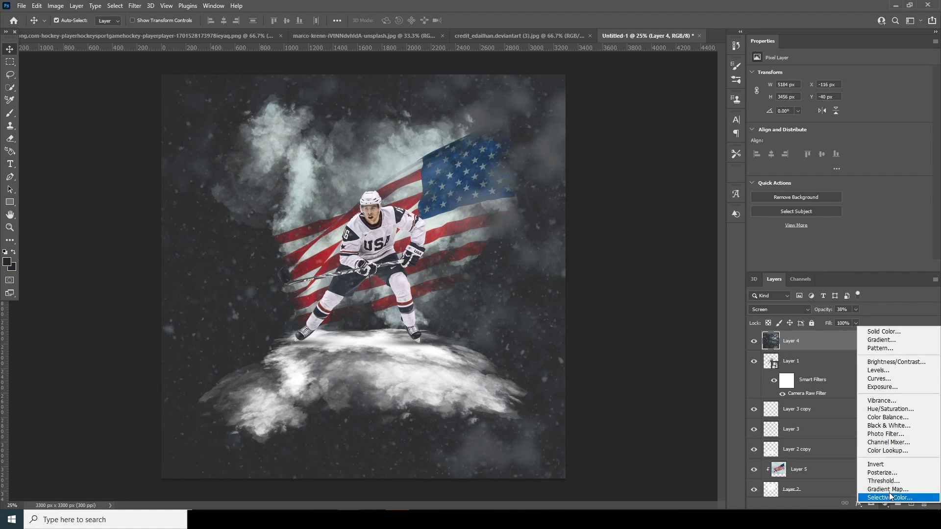
left_click(891, 451)
left_click(830, 74)
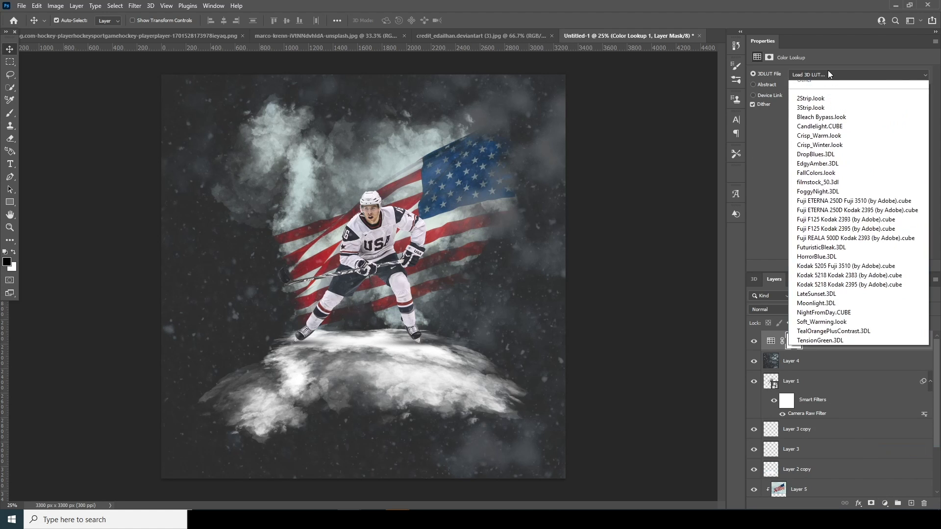
left_click(814, 86)
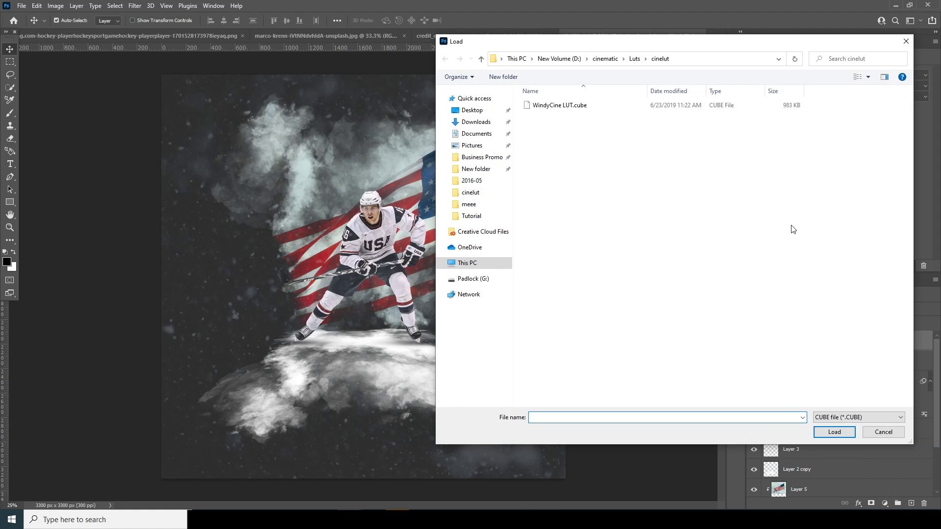
left_click_drag(609, 46, 462, 71)
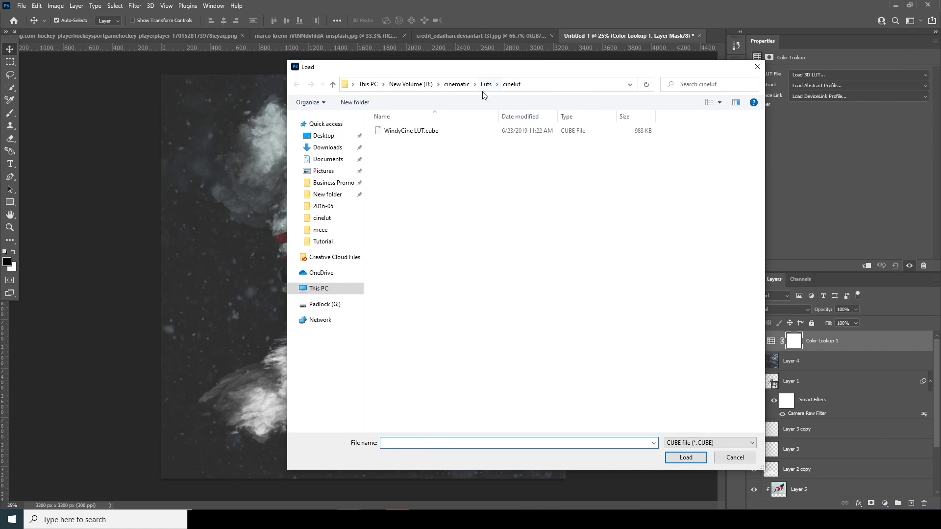
left_click(403, 132)
left_click(403, 132)
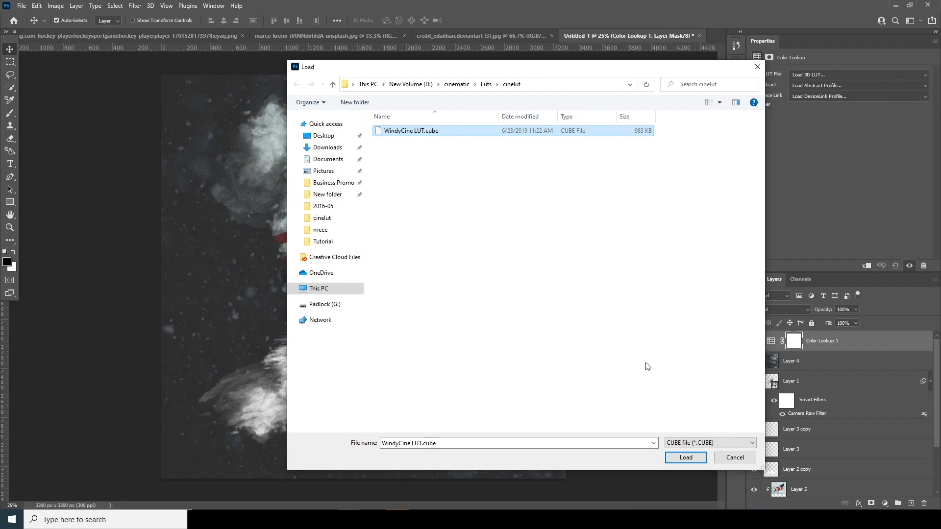
left_click(382, 135)
left_click(678, 464)
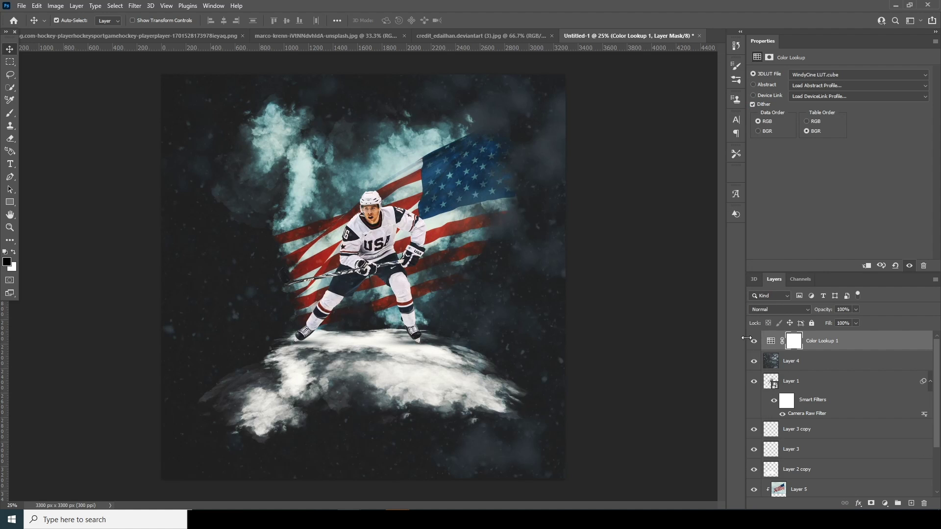
Stamp all visible layers into a new layer above the Color Lookup adjustment and open the Camera Raw filter on it
left_click(773, 343)
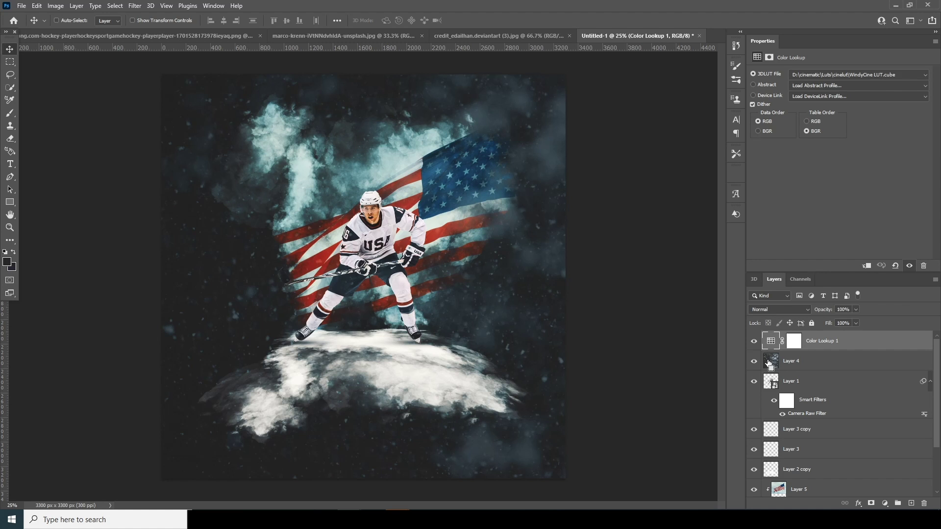
key("ctrl+shift+alt+e")
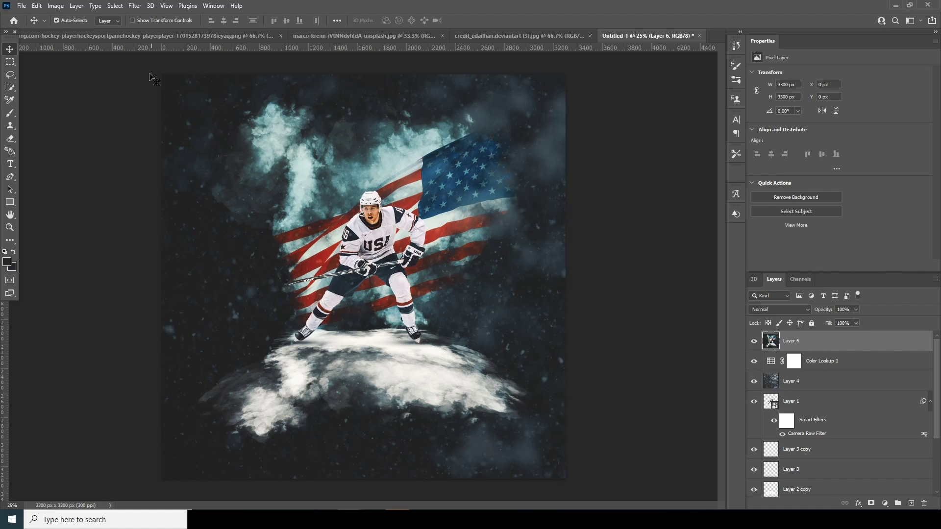
left_click(136, 6)
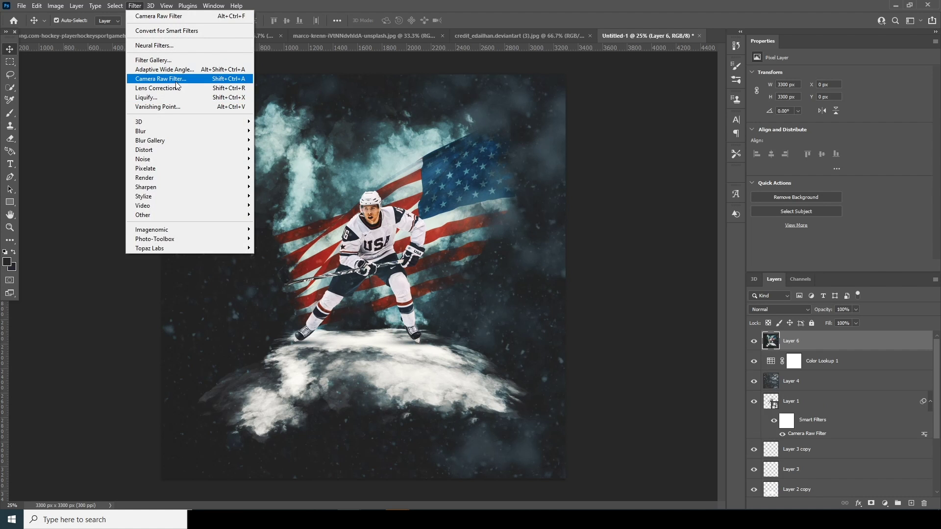
left_click(175, 82)
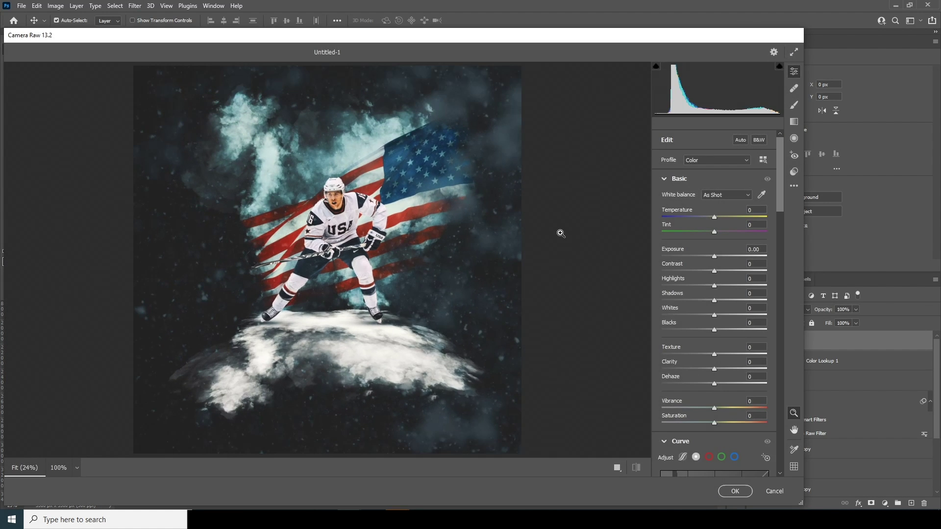
Lower the oranges' saturation and set the reds' luminance to about -28 in the Color Mixer
left_click_drag(781, 190, 782, 295)
scroll(689, 220, "down", 3)
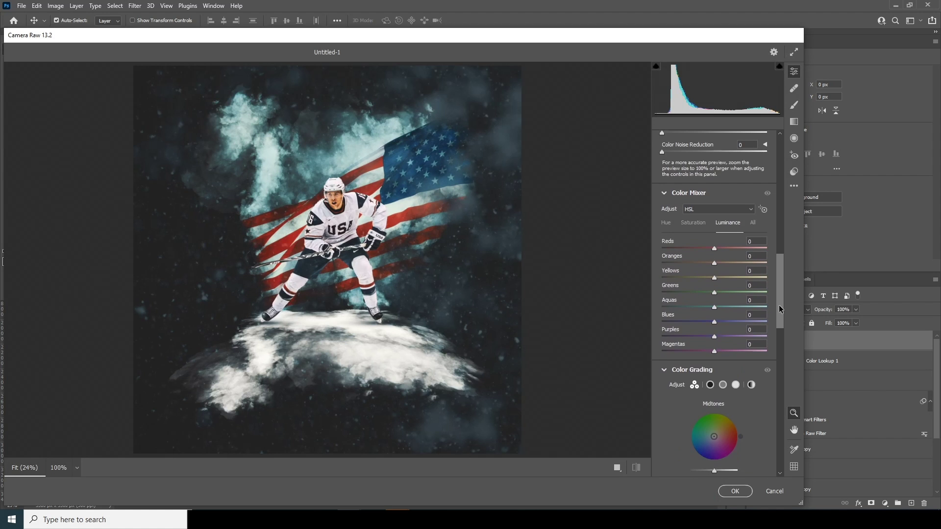
left_click(690, 224)
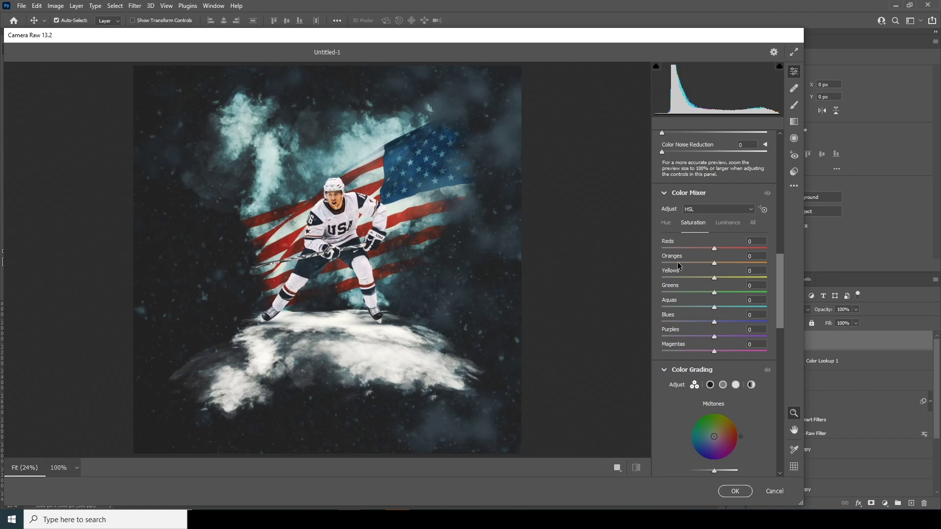
left_click(686, 263)
left_click(729, 225)
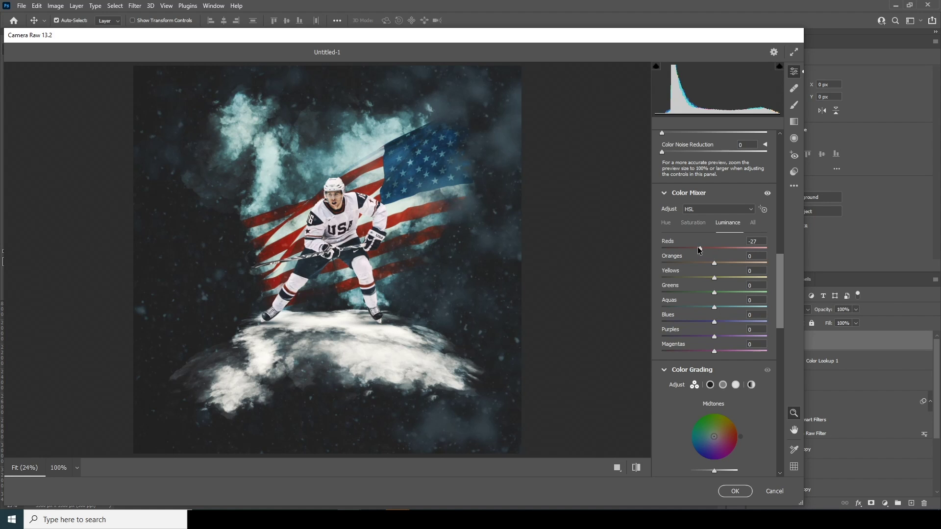
Set Clarity to about +62 and raise Texture slightly for the stamped composition
left_click_drag(783, 257, 775, 163)
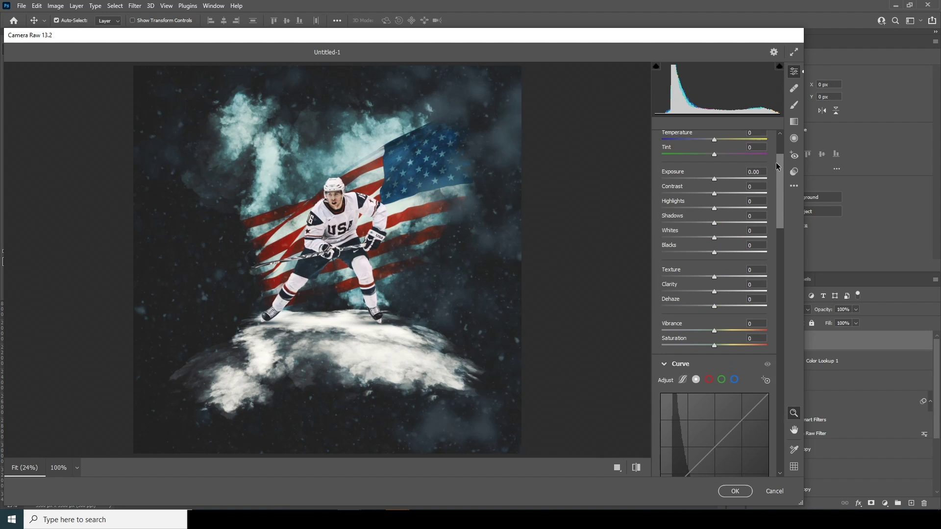
left_click(744, 290)
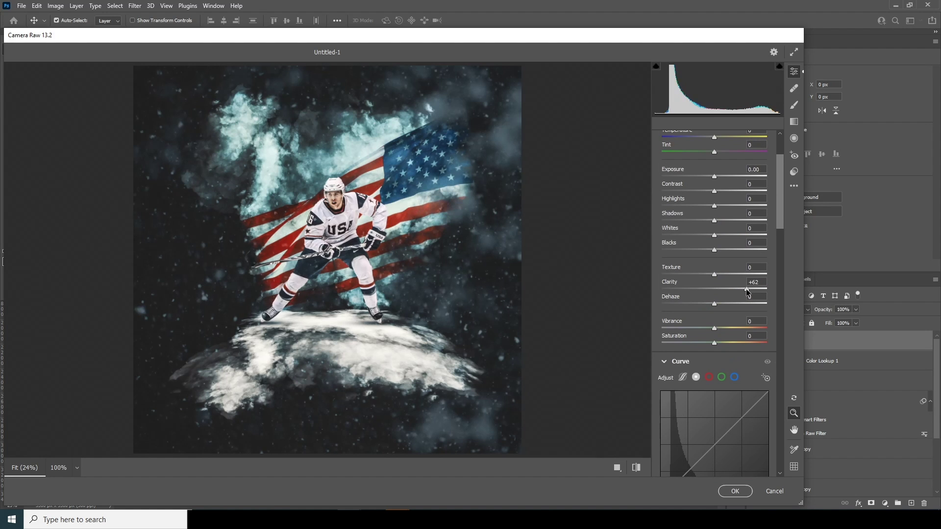
left_click_drag(748, 290, 746, 289)
left_click(727, 274)
Set the composition's Noise Reduction to 33 and Color Noise Reduction to 30
scroll(712, 340, "down", 5)
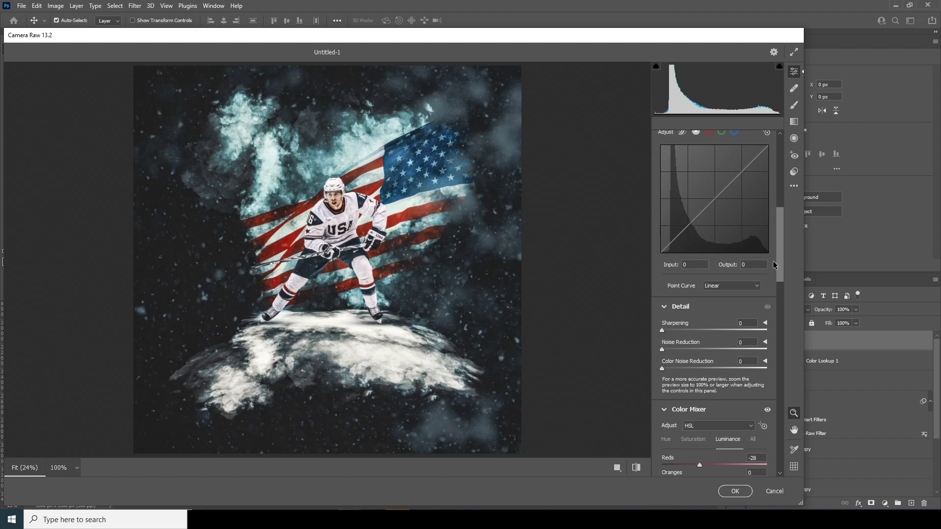
left_click(688, 368)
left_click(694, 369)
left_click(696, 349)
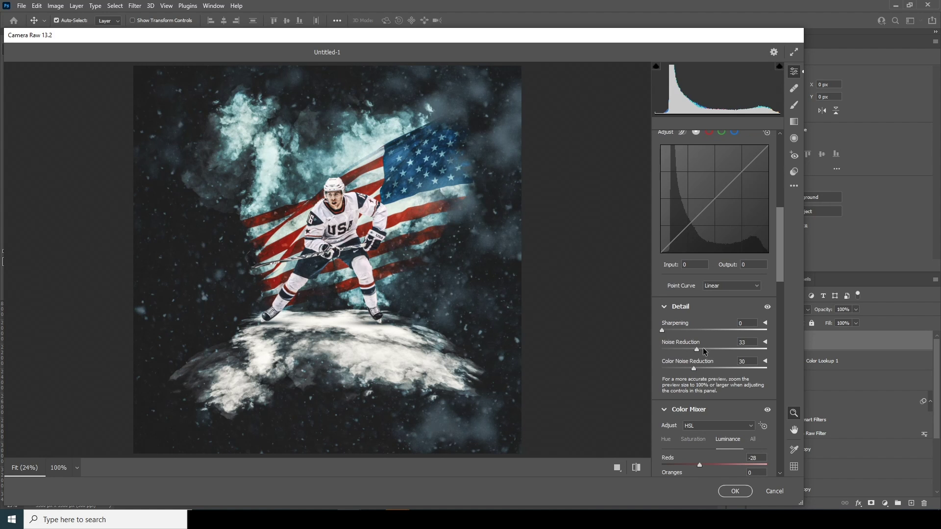
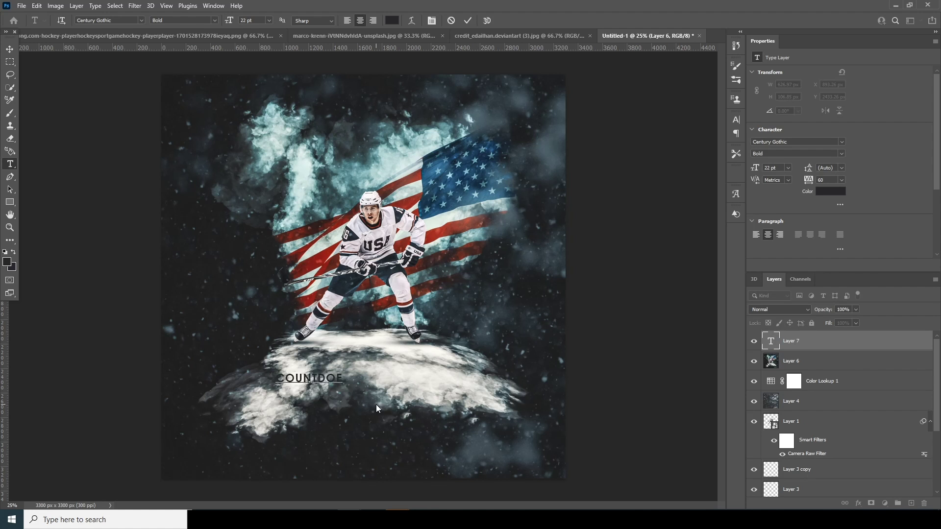
Make the COUNTDOWN title white and duplicate it below as TO THE HISTORY at 23 pt with 980 tracking
left_click(830, 191)
key("ctrl+Return")
key("ctrl+j")
type("TO THE HISTORY")
key("ctrl+a")
double_click(765, 169)
type("24")
key("Return")
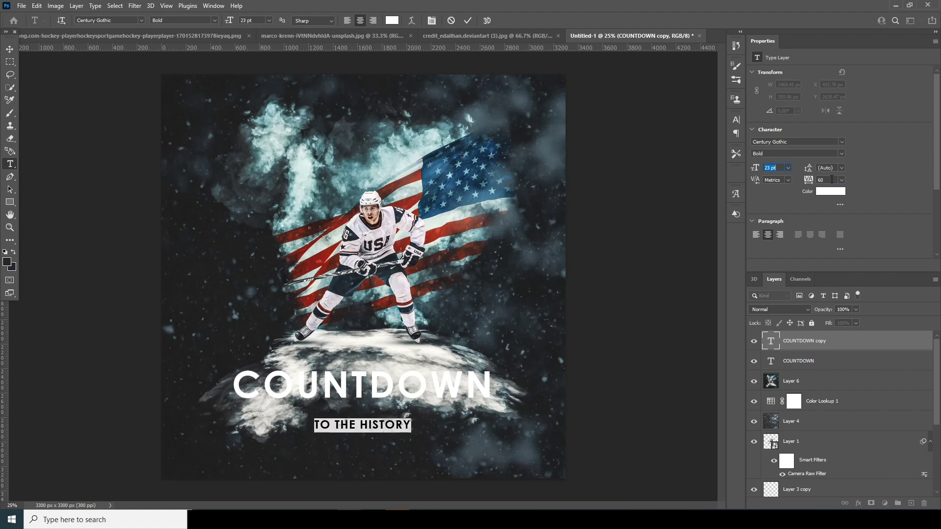
key("ctrl+Return")
key("v")
left_click(767, 370, "shift")
Add a wide 6 pt centered paragraph of Lorem ipsum text beneath the two titles
key("t")
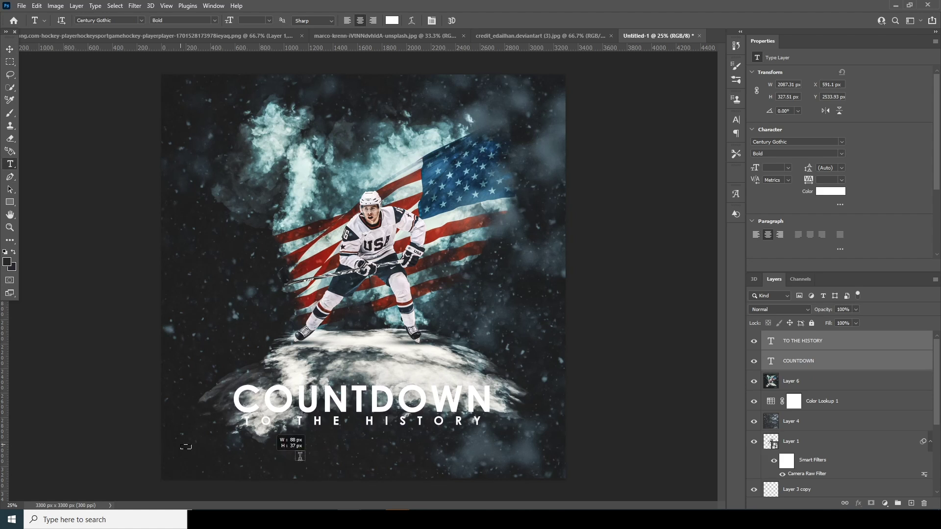
left_click_drag(181, 445, 551, 461)
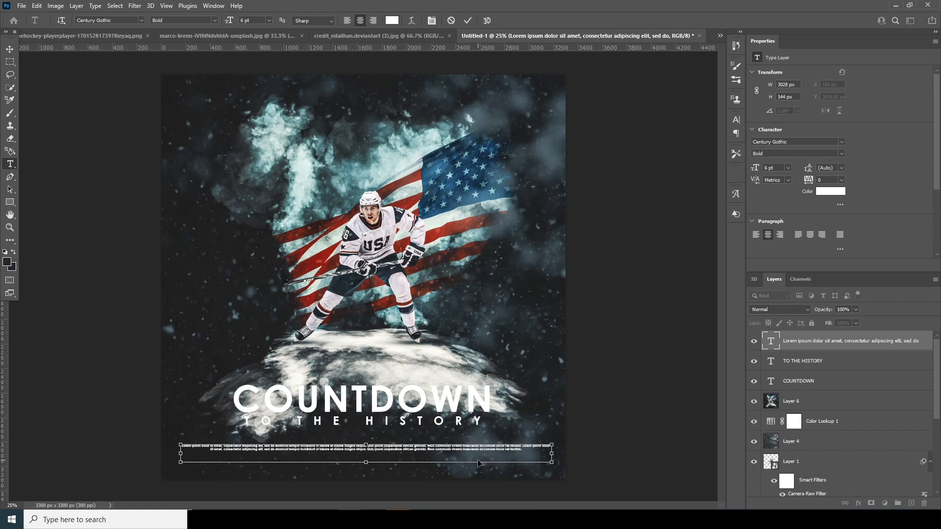
key("ctrl+Return")
Move the COUNTDOWN and TO THE HISTORY text layers together down by 70 px, closer to the paragraph
key("v")
left_click(784, 362)
left_click(775, 382, "shift")
key("shift+Down")
key("shift+Down")
key("shift+Down")
key("shift+Down")
key("shift+Down")
key("shift+Down")
key("shift+Down")
Copy the TO THE HISTORY text to the top of the poster and replace it with WINDYSTUDIO above PHOTOHOP TUTORIAL
left_click(804, 361)
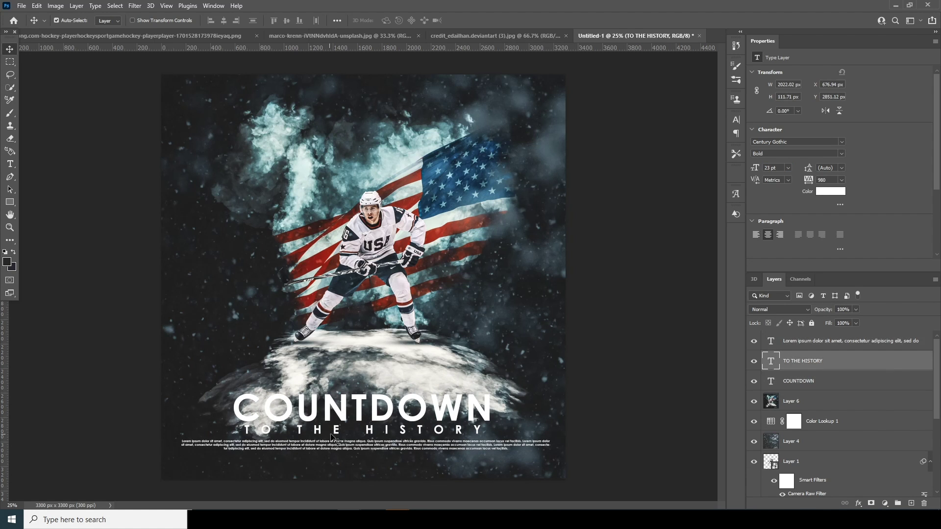
left_click_drag(362, 430, 362, 97)
double_click(362, 96)
type("WINDYSTUDIO")
key("Return")
type("PHOTOHOP TUTORIAL")
Tighten the tracking of the WINDYSTUDIO text, reduce its size and scale it down slightly above the smoke
key("ctrl+a")
key("alt+Left")
key("alt+Left")
key("alt+Left")
key("alt+Left")
key("alt+Left")
key("ctrl+shift+comma")
key("ctrl+shift+comma")
key("ctrl+Return")
key("ctrl+t")
left_click_drag(418, 111, 411, 110)
key("Return")
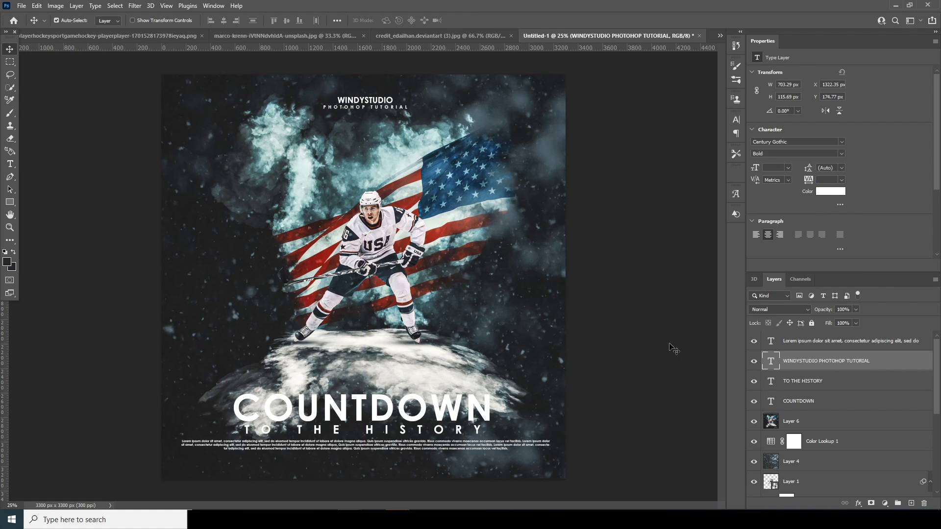
Stamp all visible layers into a new layer above the Lorem ipsum text and enable the Style Transfer neural filter on it
left_click(773, 344)
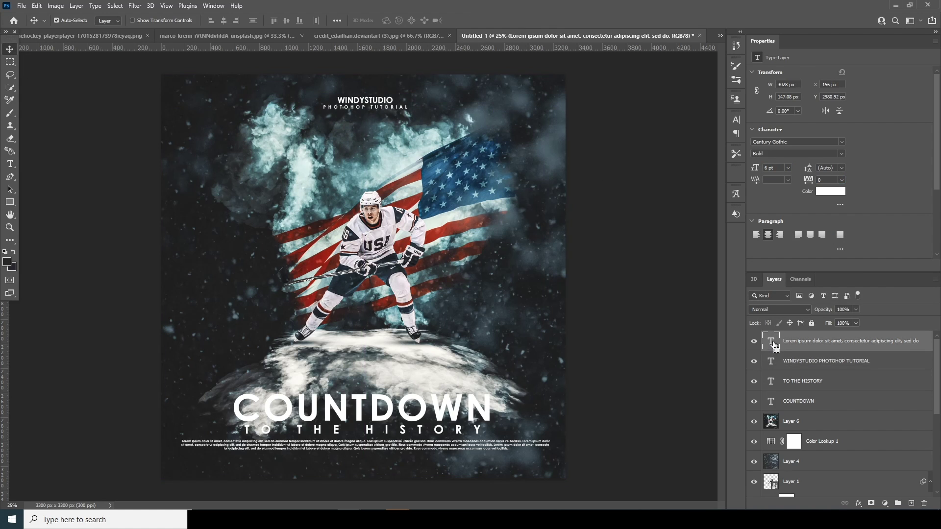
key("ctrl+alt+shift+e")
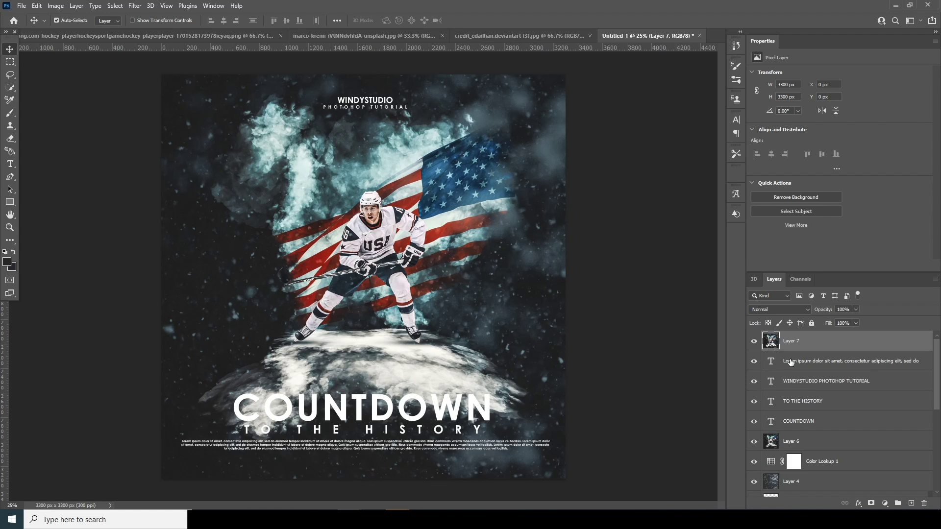
left_click(136, 6)
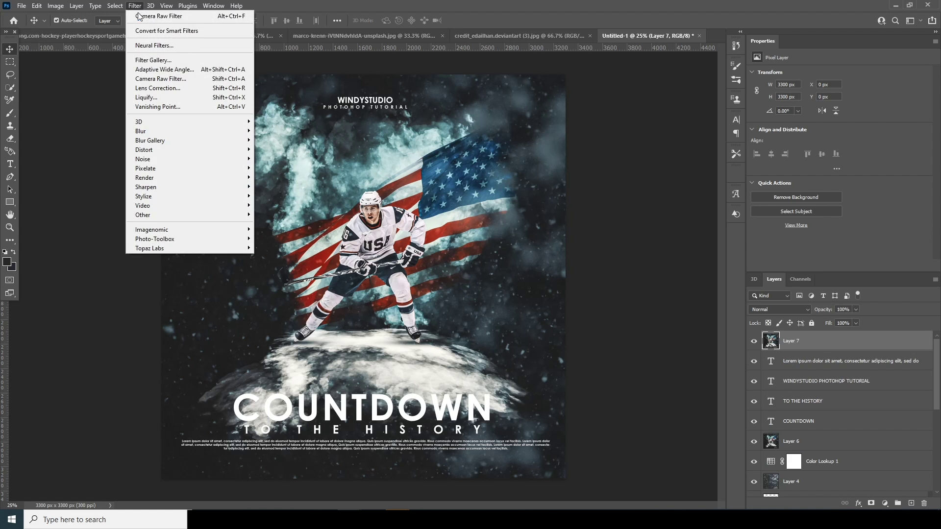
left_click(152, 44)
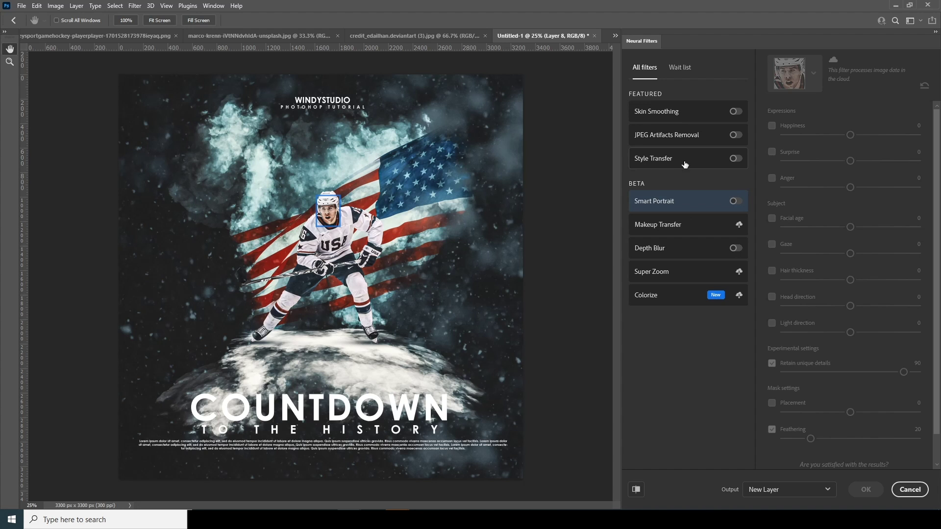
left_click(735, 159)
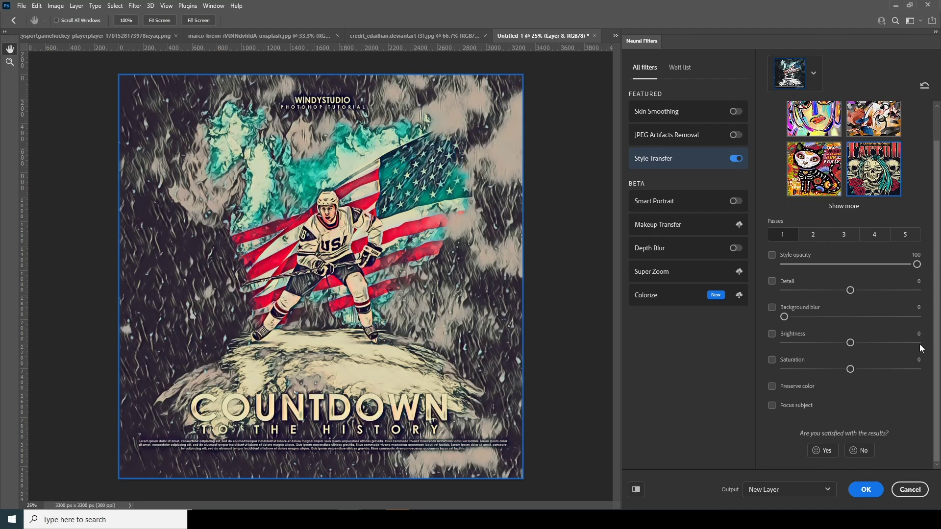
Set the style's brightness to -43, enable Preserve color and Focus subject, and output the filter result to a new layer
left_click(790, 342)
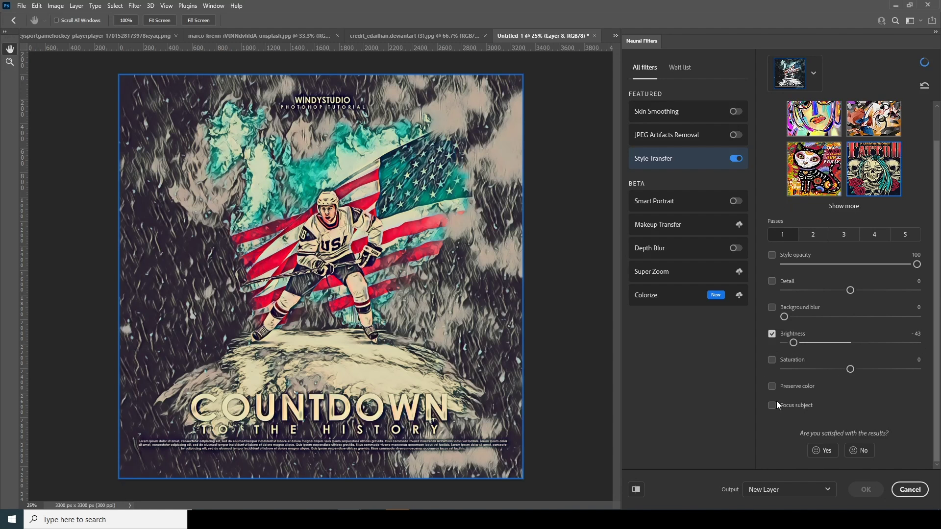
left_click(771, 386)
left_click(771, 407)
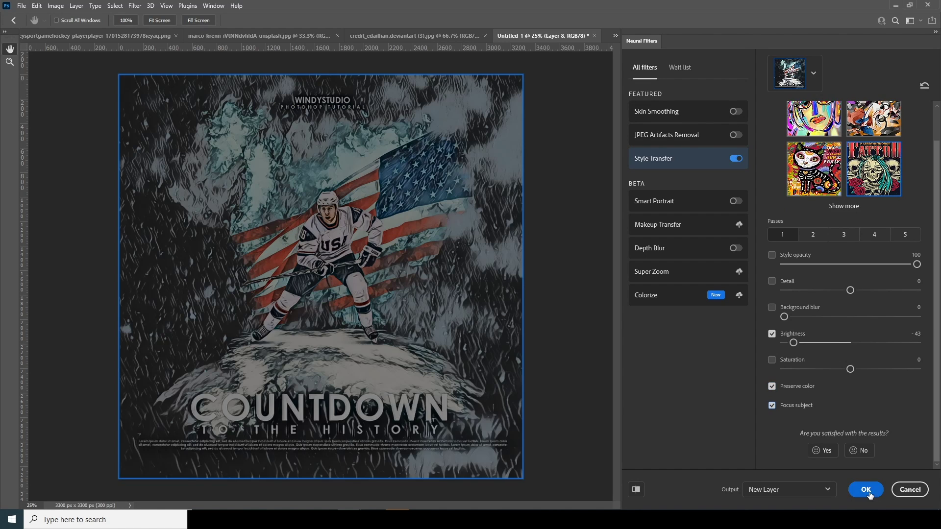
left_click(870, 492)
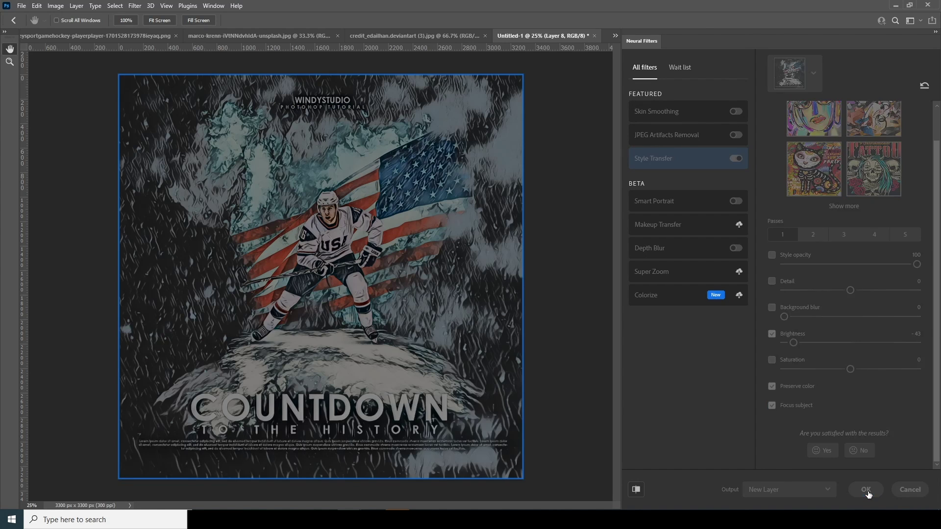
Blend the stylized layer in Soft Light mode and hide it with an inverted black layer mask
left_click(768, 308)
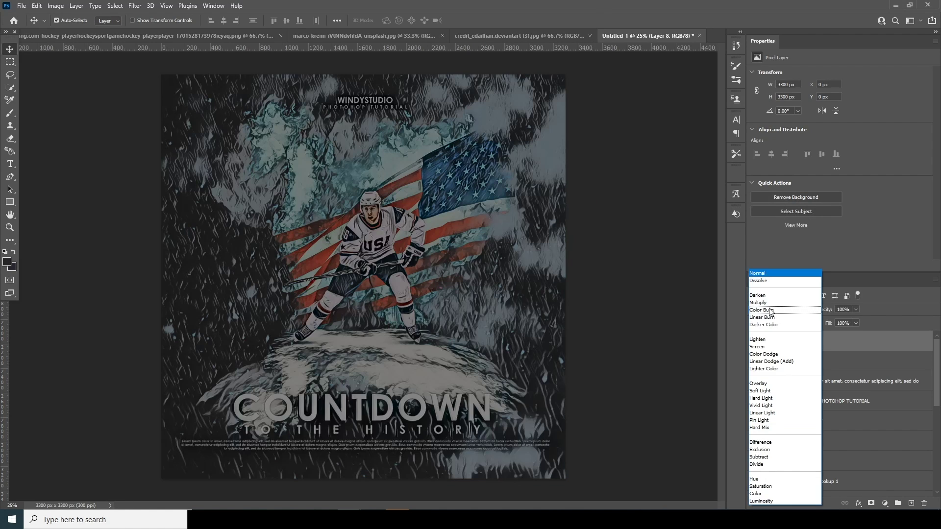
left_click(764, 391)
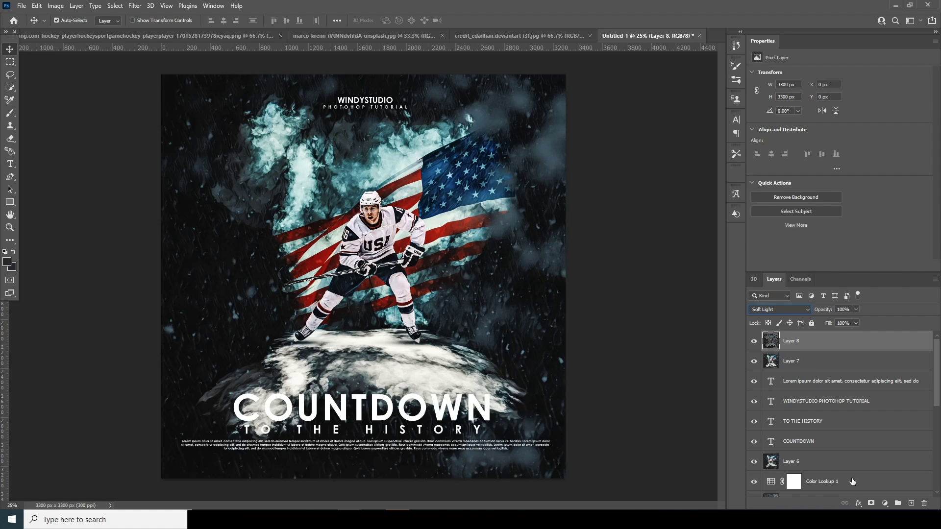
left_click(871, 503)
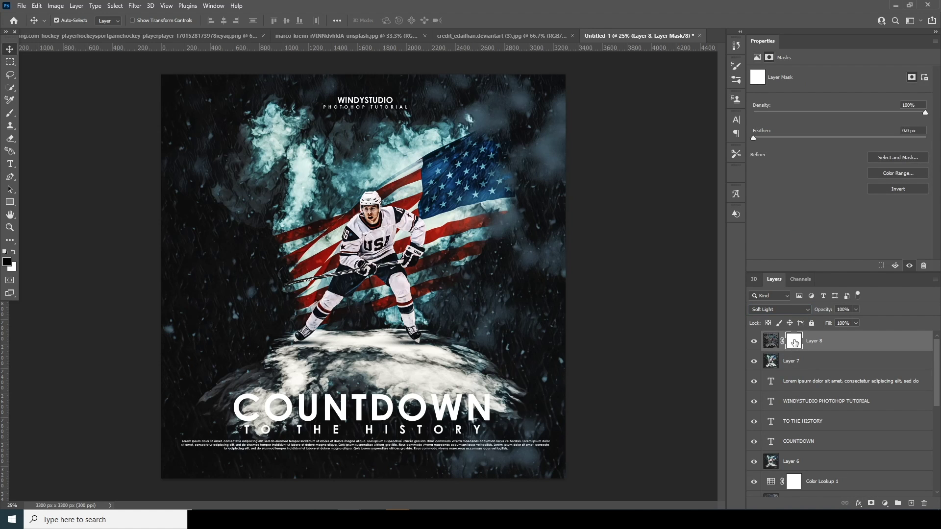
key("ctrl+i")
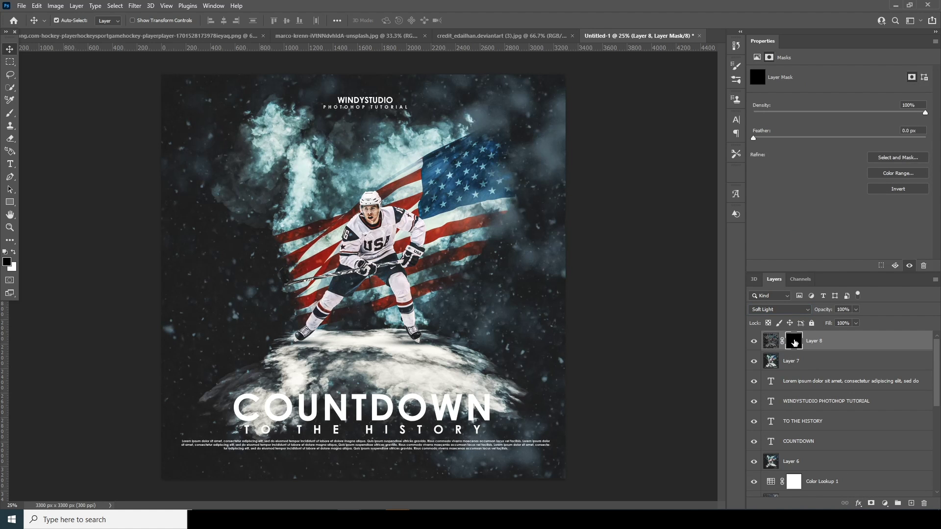
Paint white on the stylized layer's mask with a soft round 300 px brush over the player, the flag and parts of the mound
key("b")
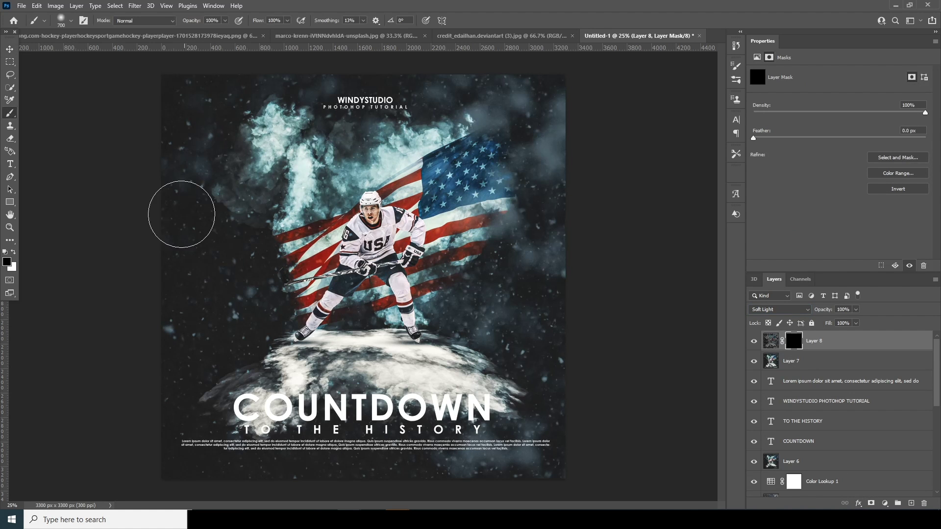
left_click(71, 22)
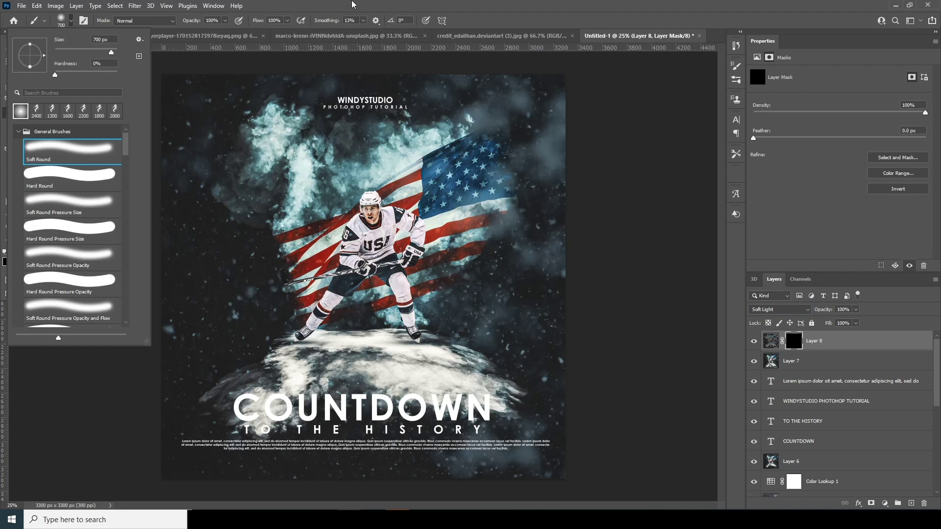
left_click(352, 5)
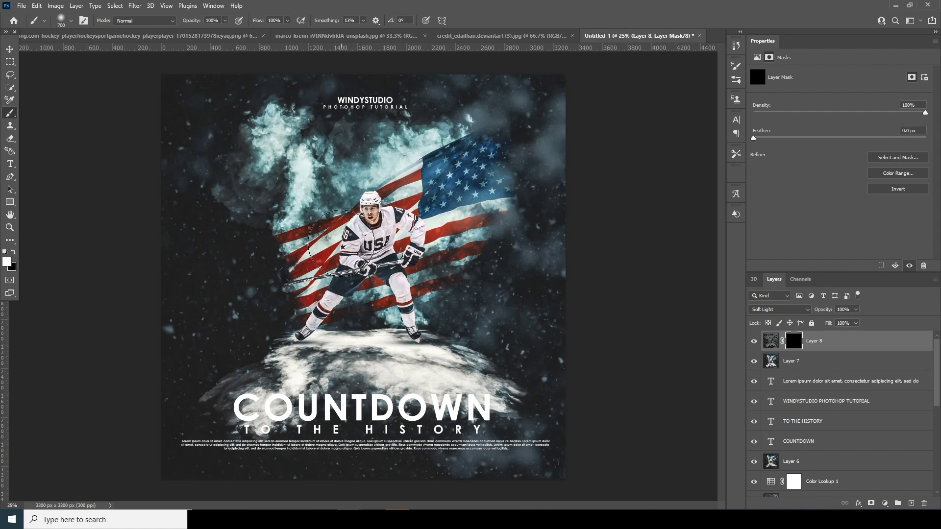
key("bracketleft")
key("bracketleft")
key("bracketleft")
key("bracketleft")
left_click(371, 212)
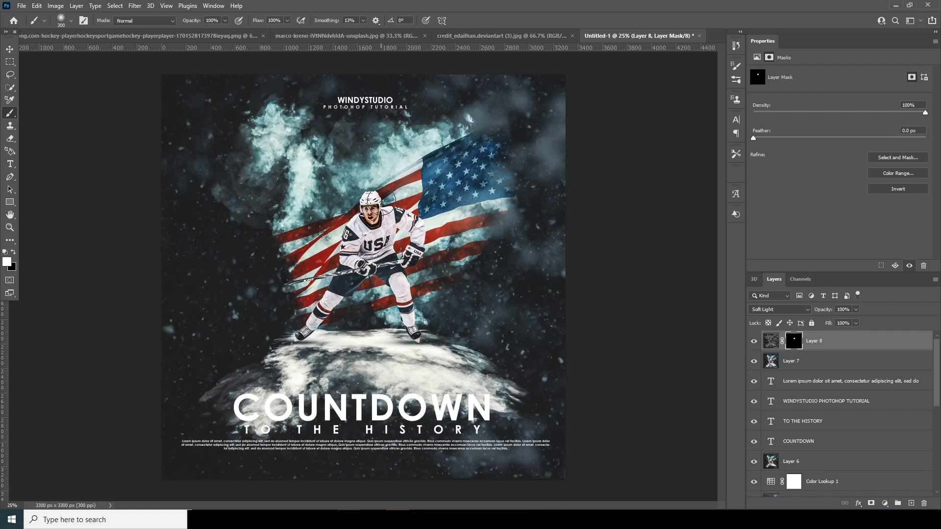
mouse_move(392, 196)
left_mouse_down()
mouse_move(392, 245)
mouse_move(400, 250)
mouse_move(400, 216)
mouse_move(420, 238)
mouse_move(412, 259)
mouse_move(390, 269)
mouse_move(418, 334)
mouse_move(364, 332)
mouse_move(328, 315)
mouse_move(325, 325)
mouse_move(305, 321)
left_mouse_up()
key("bracketleft")
key("bracketright")
mouse_move(491, 148)
left_mouse_down()
mouse_move(416, 171)
mouse_move(454, 155)
mouse_move(521, 174)
mouse_move(468, 216)
mouse_move(485, 230)
mouse_move(441, 283)
mouse_move(452, 266)
mouse_move(317, 274)
mouse_move(260, 365)
mouse_move(255, 401)
mouse_move(476, 380)
mouse_move(512, 405)
mouse_move(454, 357)
mouse_move(495, 396)
mouse_move(261, 395)
mouse_move(301, 374)
mouse_move(352, 379)
mouse_move(368, 191)
left_mouse_up()
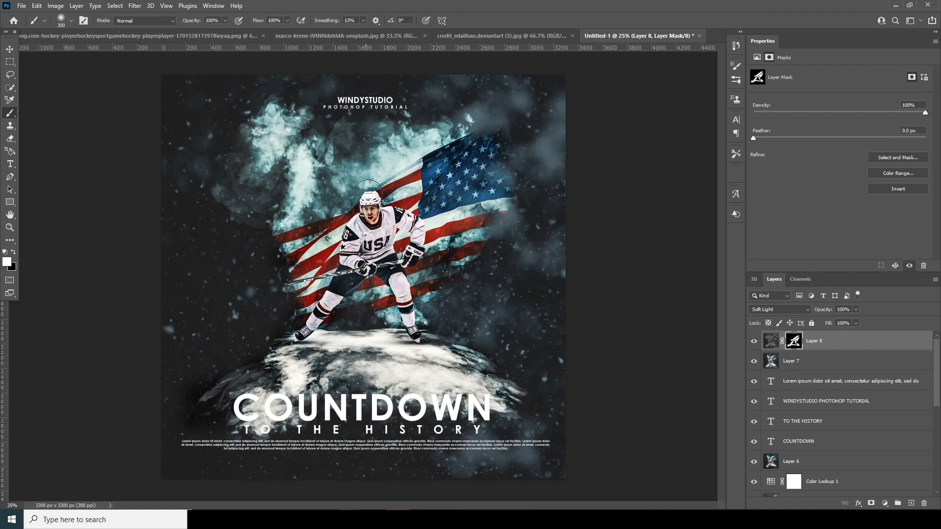
Stamp all visible layers into a new layer on top of the stack and apply a Gaussian Blur to it
left_click(769, 341)
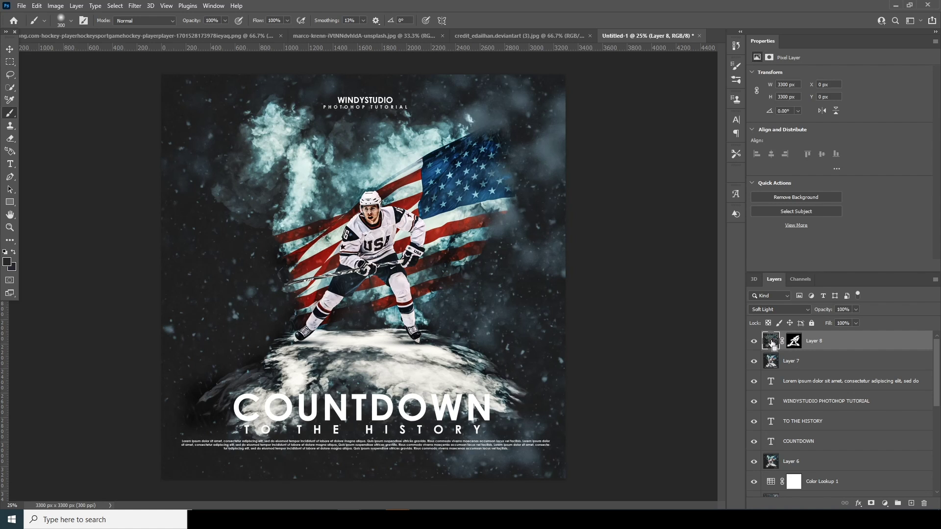
key("ctrl+shift+alt+e")
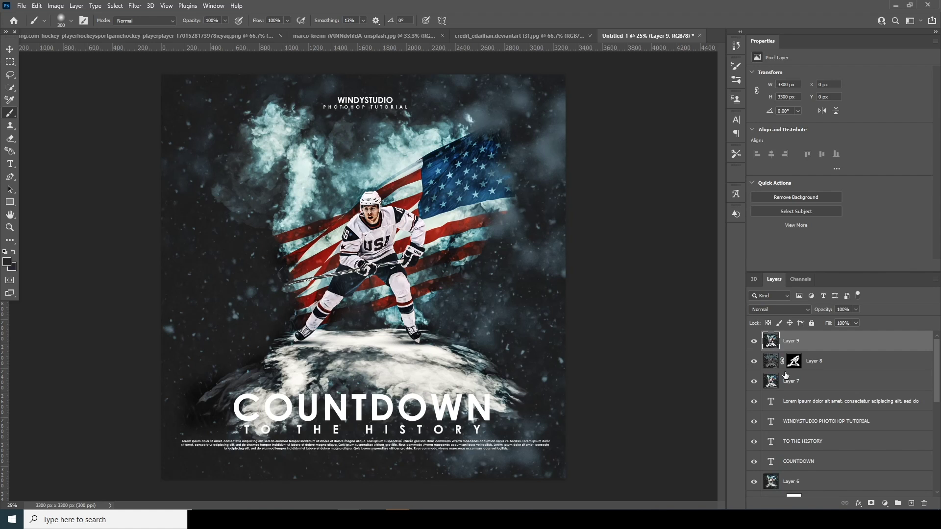
left_click(134, 5)
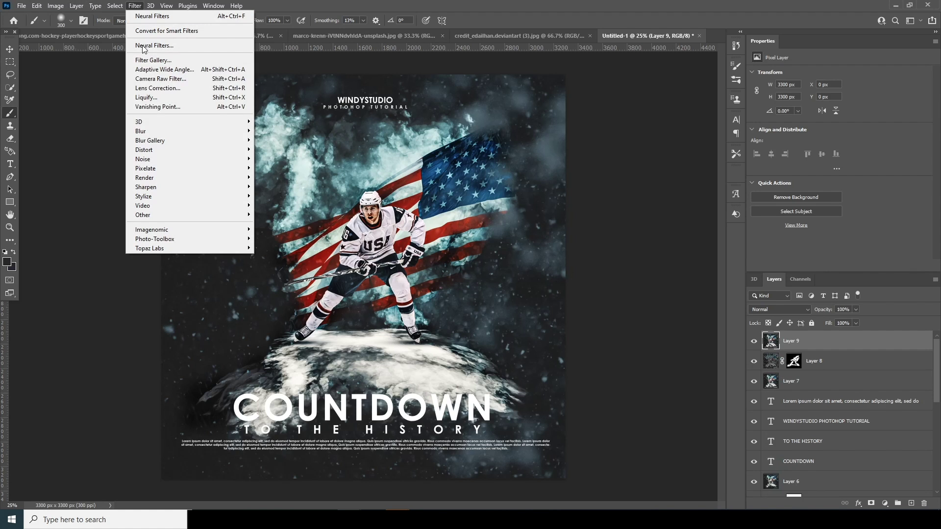
mouse_move(154, 135)
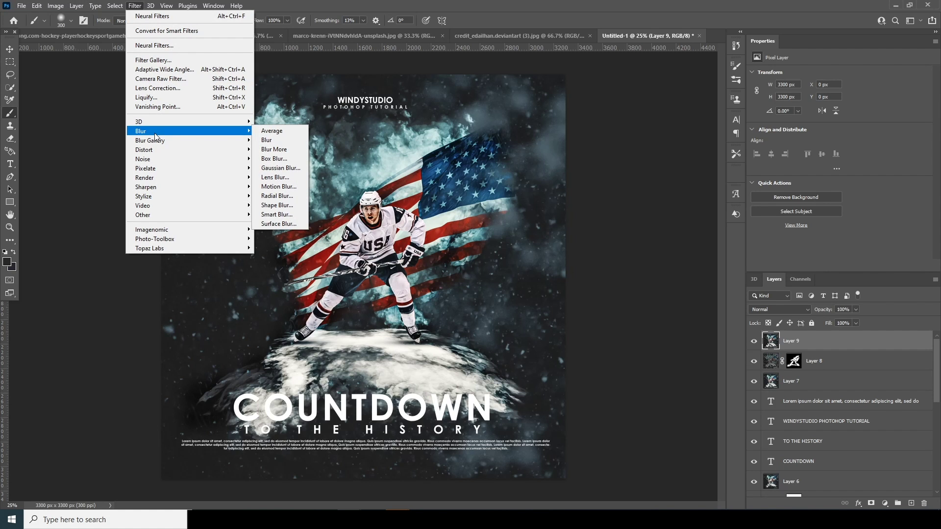
left_click(289, 169)
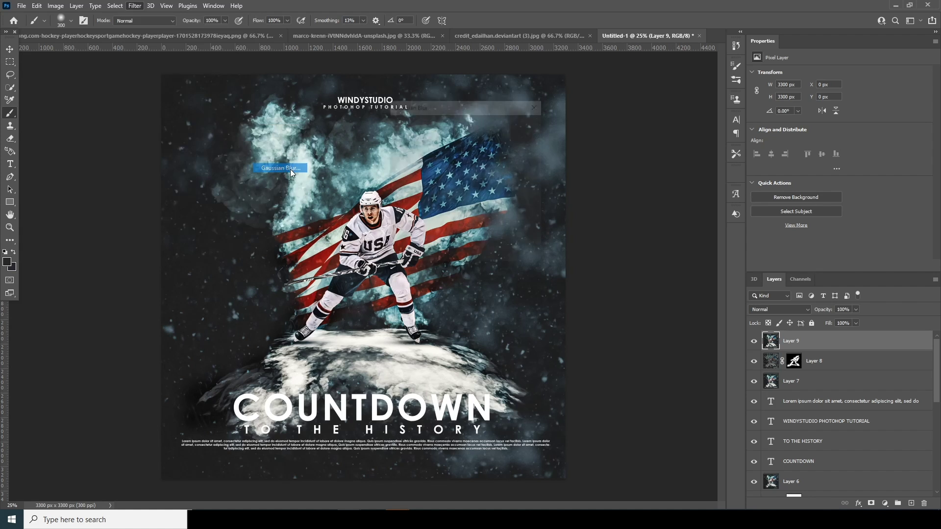
left_click(516, 125)
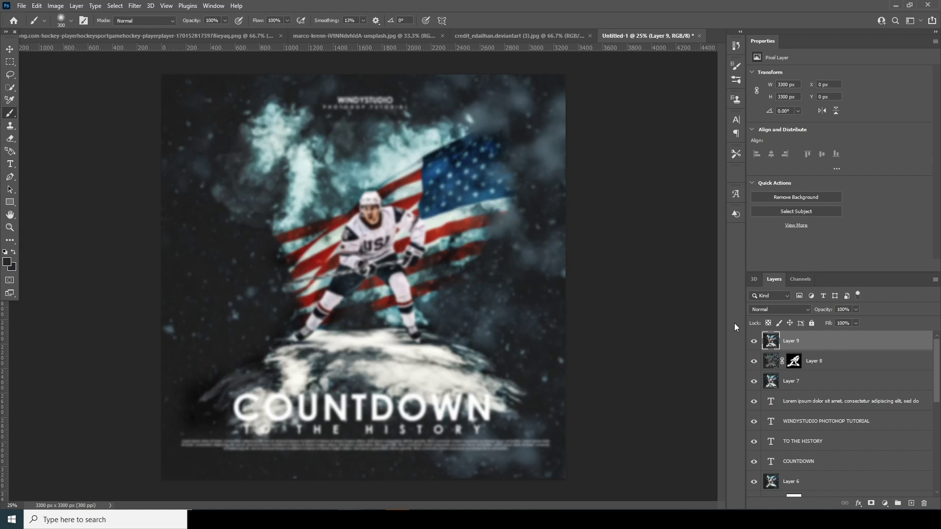
Blend the blurred layer in Screen mode and hide it with an inverted black layer mask
left_click(763, 309)
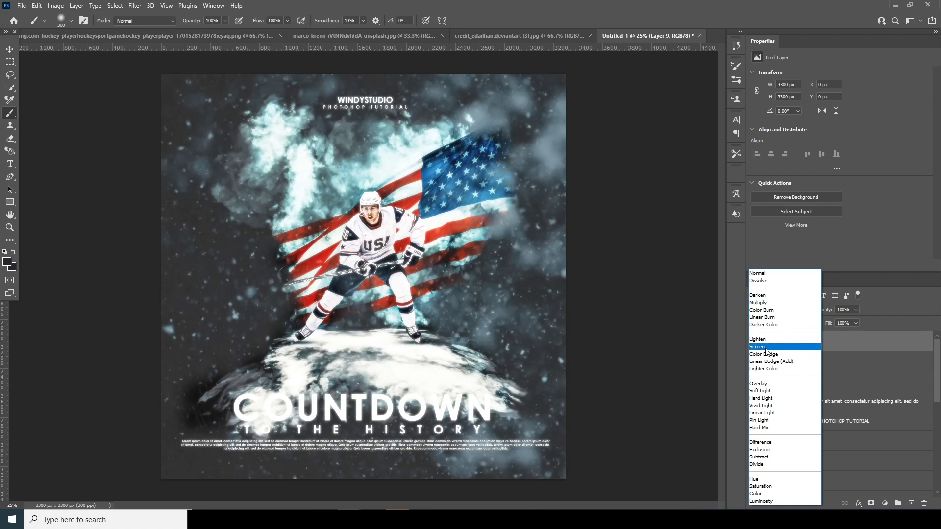
left_click(765, 347)
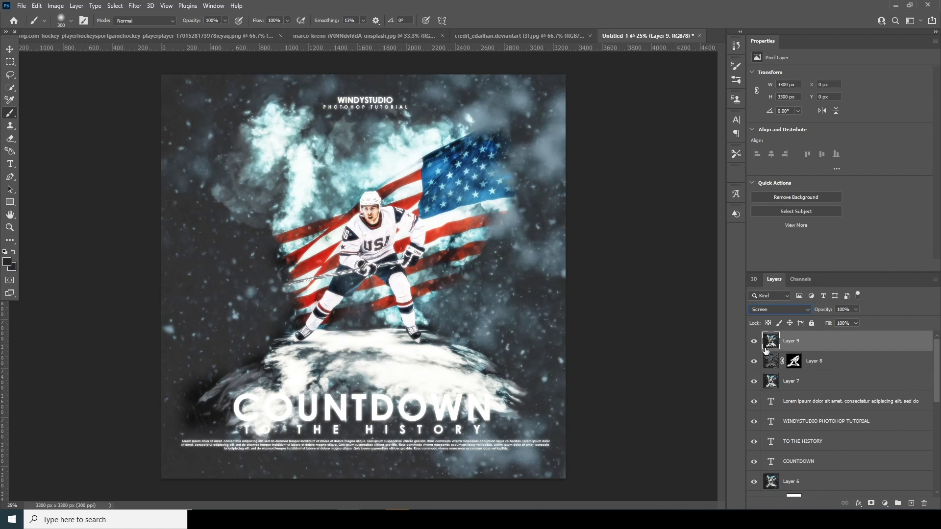
left_click(871, 504)
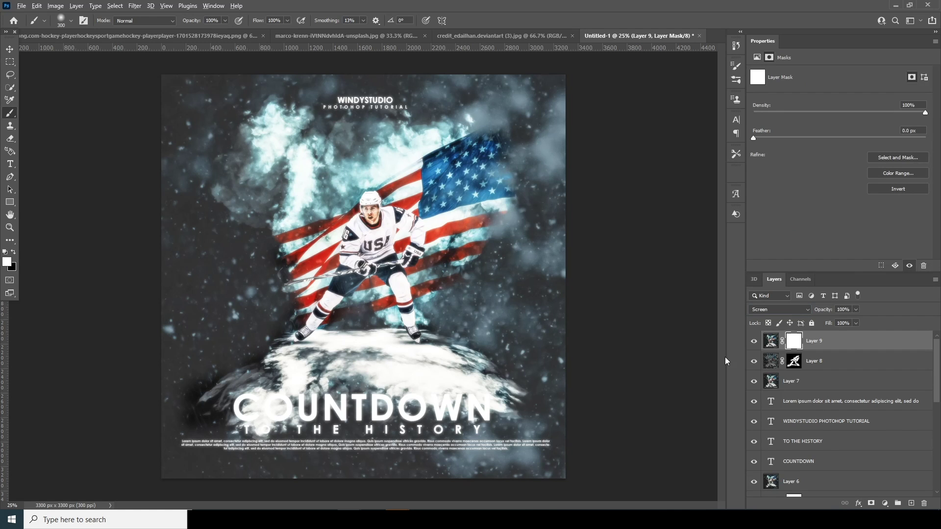
key("ctrl+i")
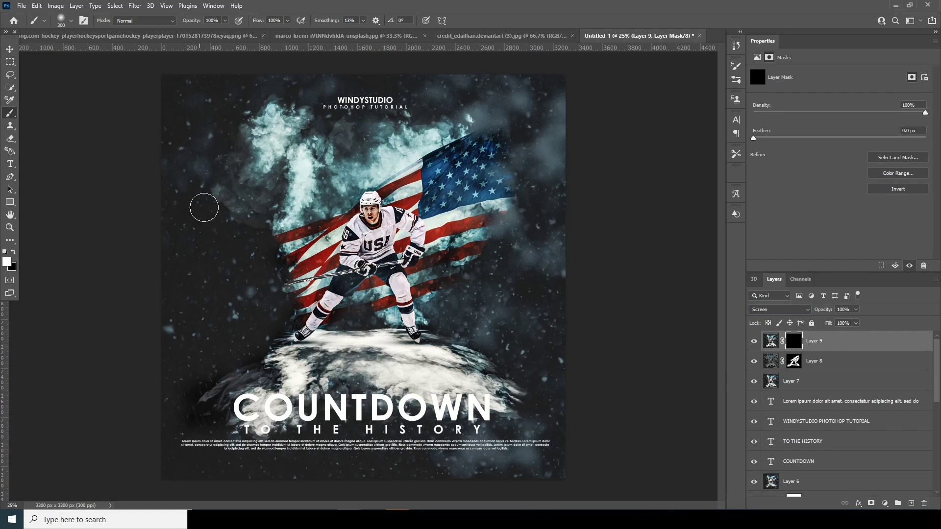
Paint white on the blurred layer's mask with the 300 px brush to reveal glow on the flag around the player
left_click_drag(341, 223, 336, 275)
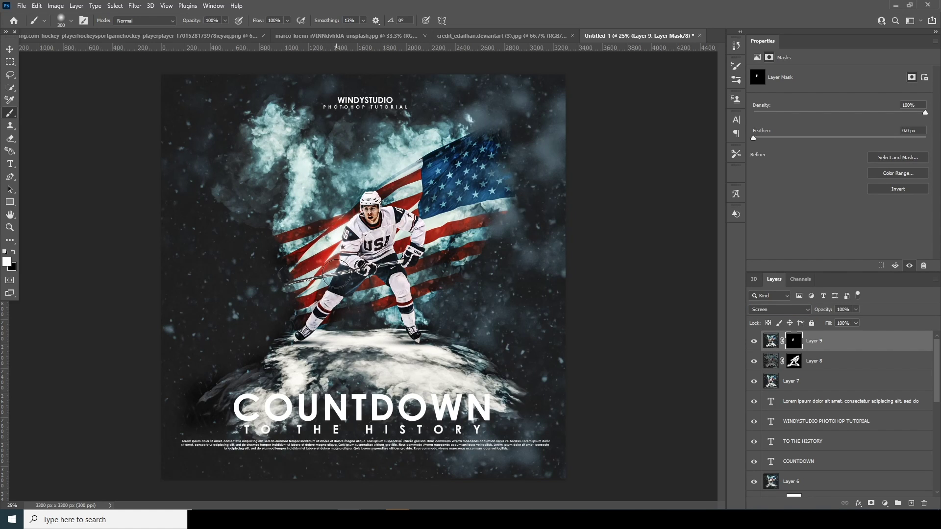
left_click_drag(409, 280, 421, 322)
mouse_move(419, 216)
left_mouse_down()
mouse_move(388, 199)
mouse_move(398, 174)
mouse_move(420, 191)
mouse_move(433, 164)
mouse_move(466, 142)
mouse_move(458, 167)
mouse_move(496, 139)
mouse_move(504, 106)
mouse_move(511, 228)
mouse_move(463, 255)
mouse_move(414, 244)
mouse_move(455, 184)
mouse_move(420, 240)
left_mouse_up()
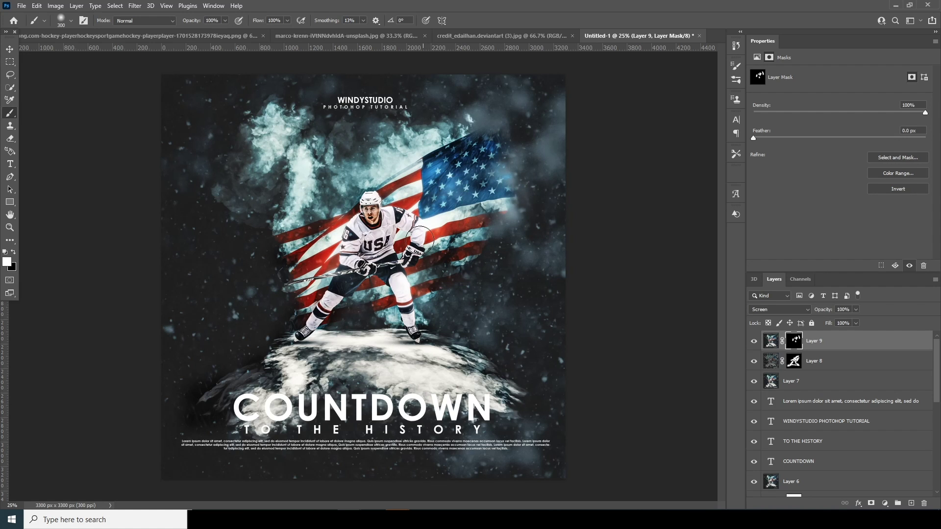
mouse_move(315, 299)
left_mouse_down()
mouse_move(253, 353)
mouse_move(379, 219)
mouse_move(321, 228)
mouse_move(298, 274)
left_mouse_up()
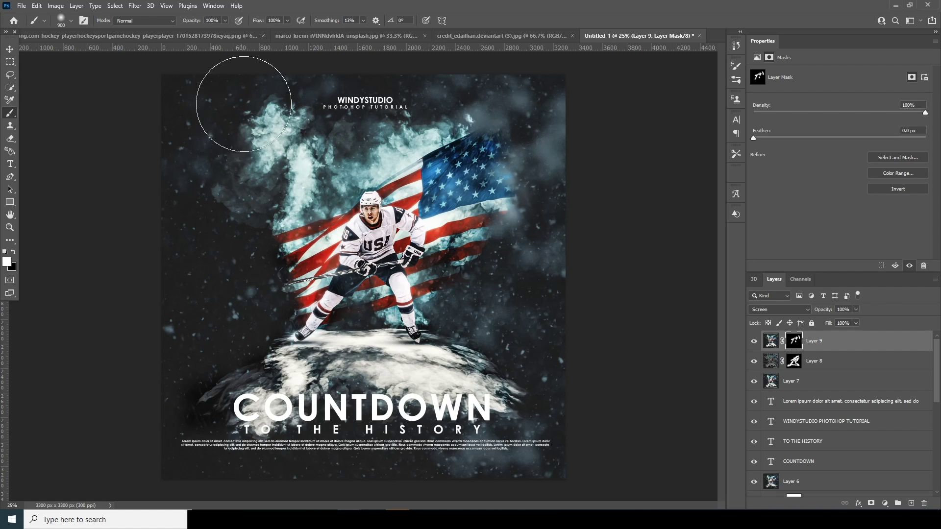
Enlarge the soft brush to 1000 px and paint white on the mask over the smoke and the flag's upper corner
key("bracketright")
key("bracketright")
key("bracketright")
key("bracketright")
key("bracketright")
key("bracketright")
key("bracketright")
key("bracketleft")
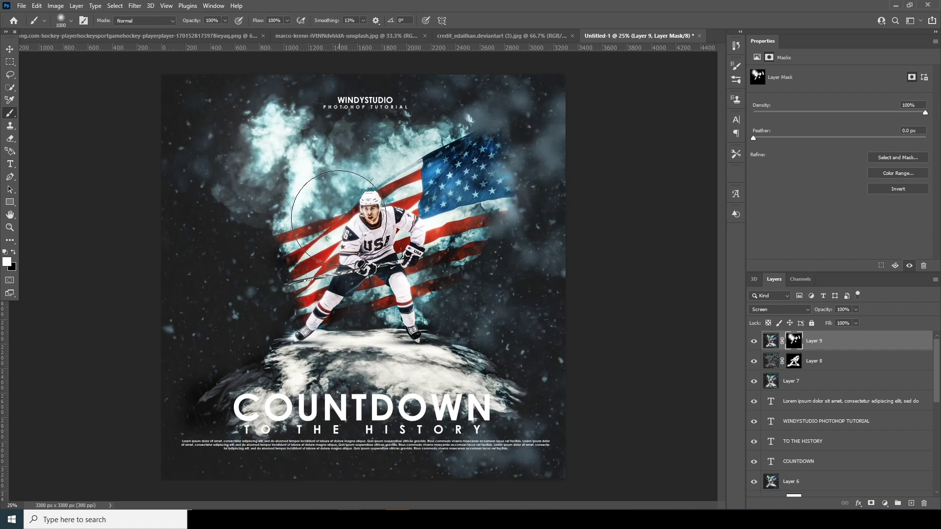
mouse_move(451, 138)
left_mouse_down()
mouse_move(466, 116)
mouse_move(507, 106)
left_mouse_up()
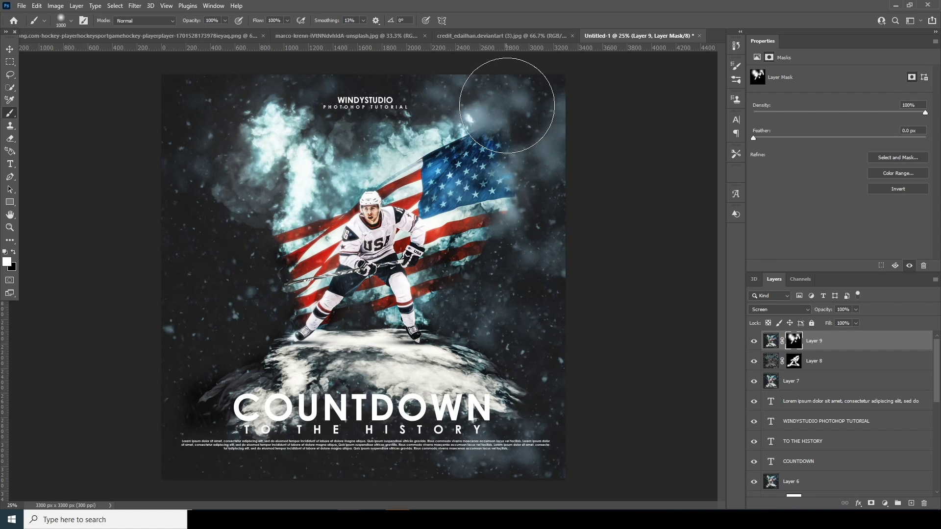
Lower the opacity of the blurred Screen layer to 60%
left_click(774, 346)
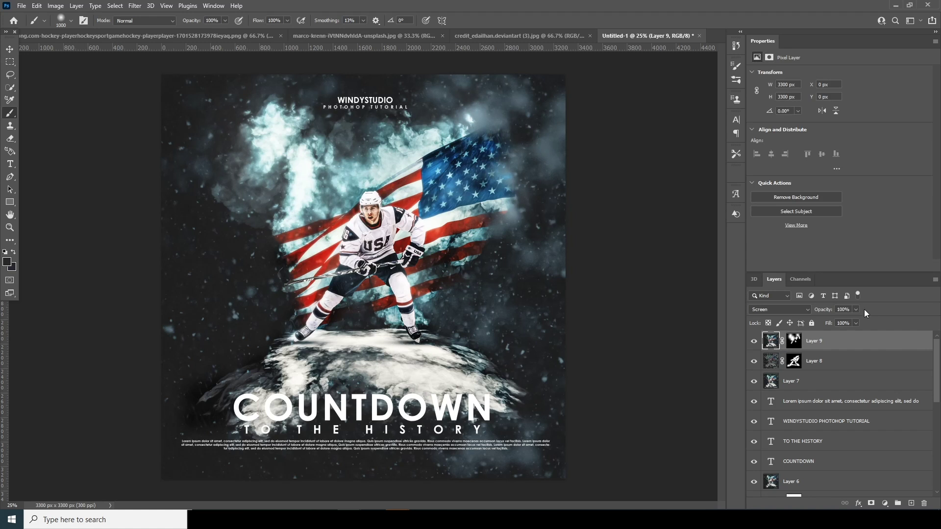
left_click(841, 322)
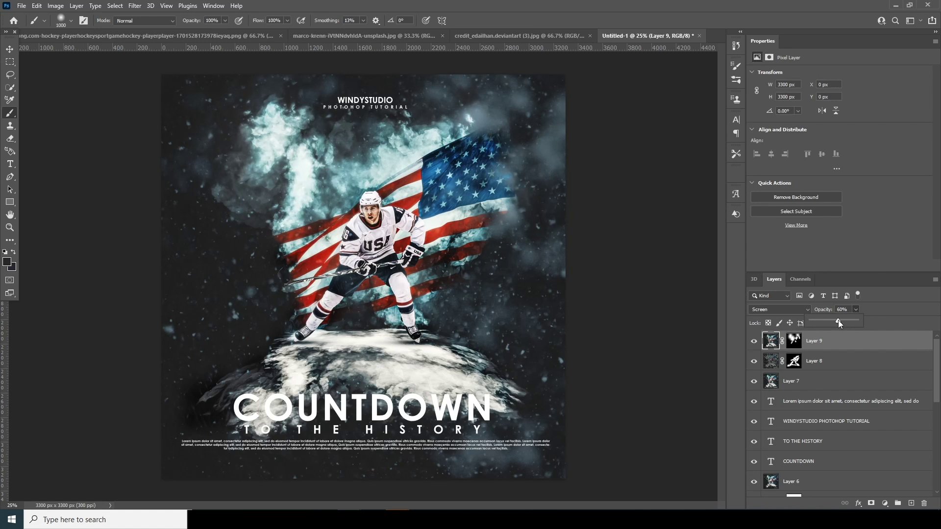